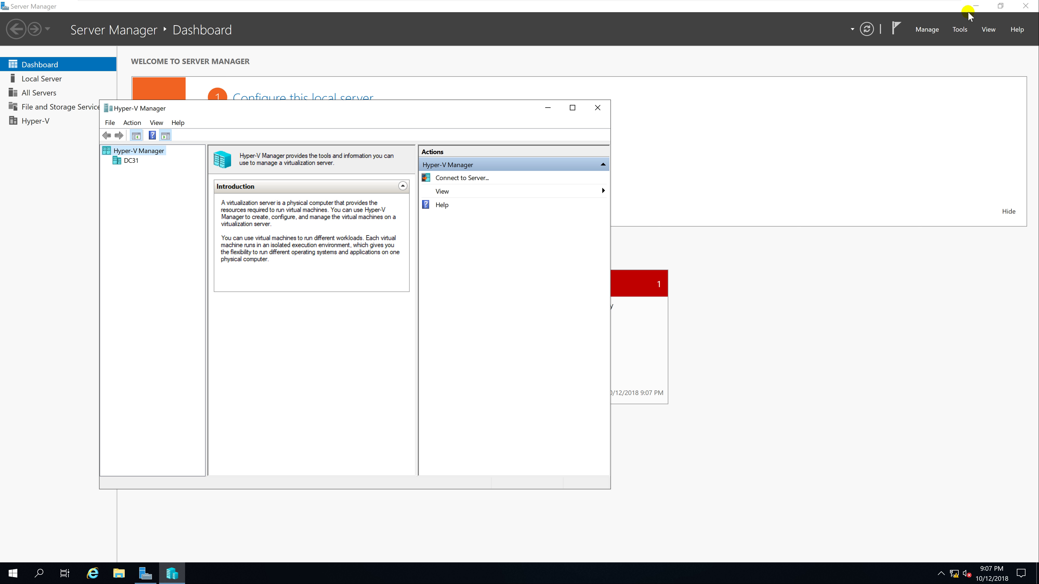
Close Server Manager and maximize Hyper-V Manager with host DC31 selected
left_click(1026, 6)
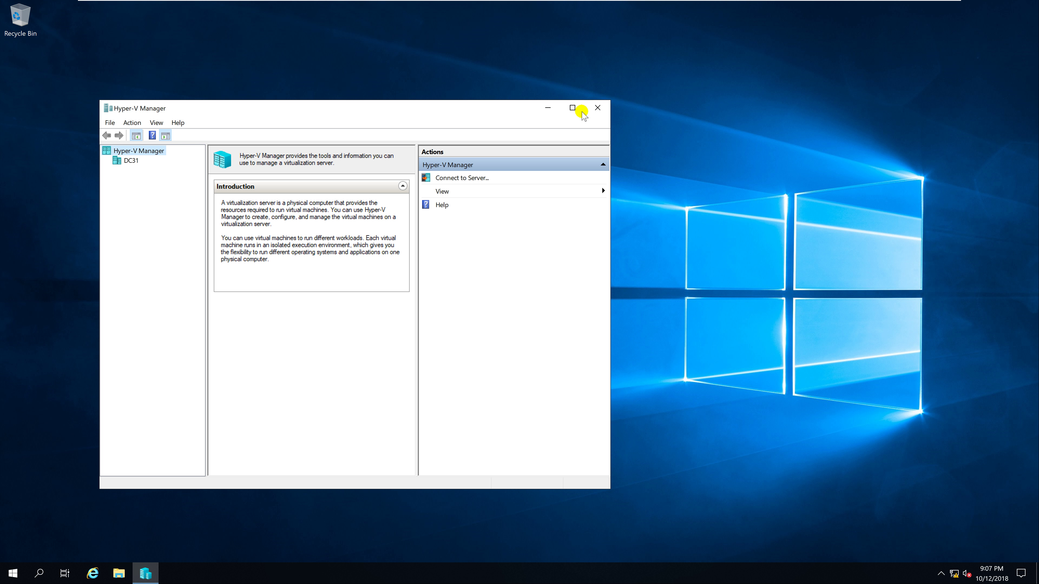
left_click(572, 108)
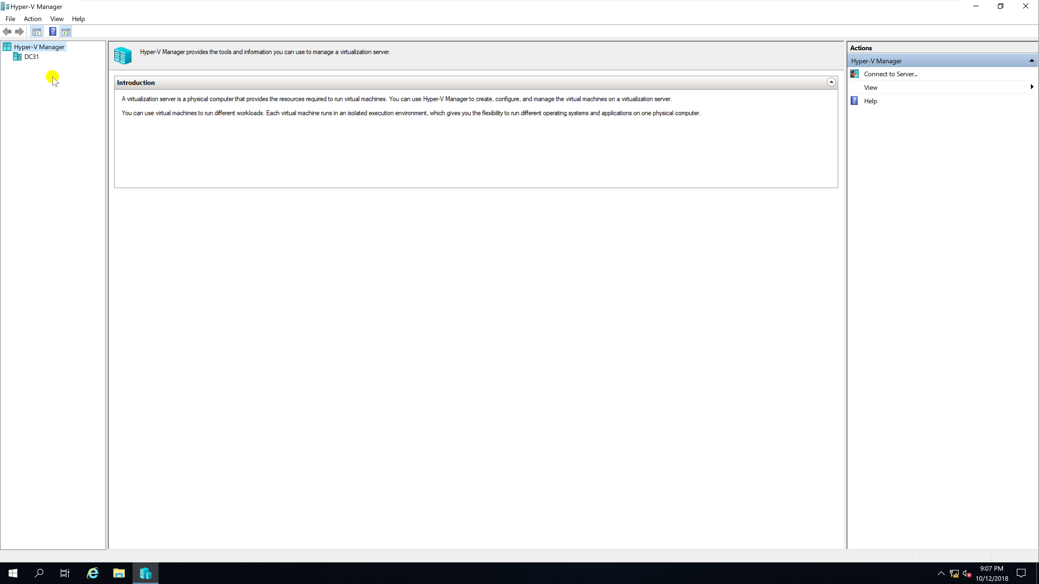
left_click(32, 57)
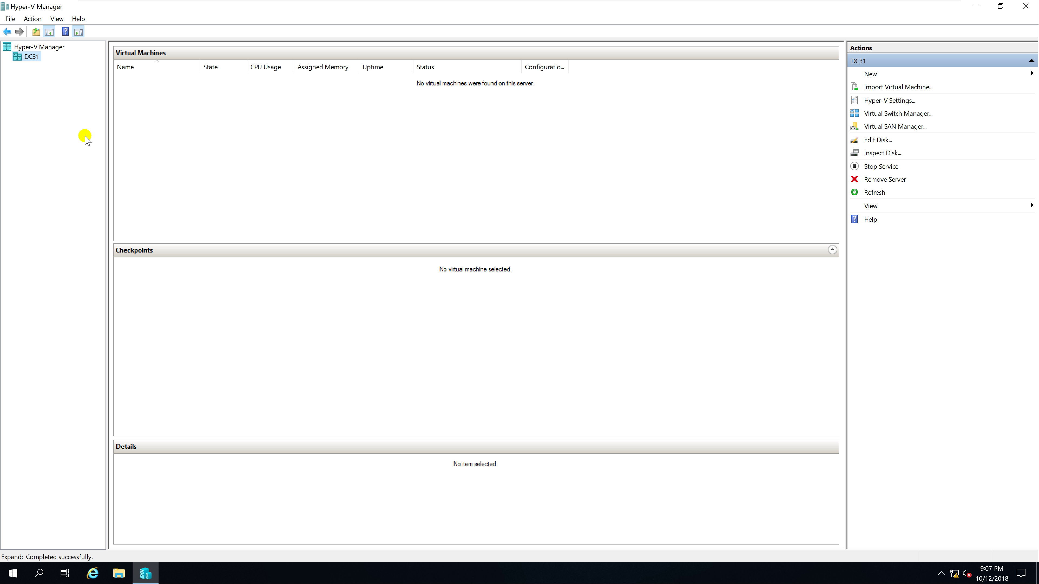
Create and apply an external switch named 'External' on the Intel 82574L Gigabit adapter
left_click(881, 115)
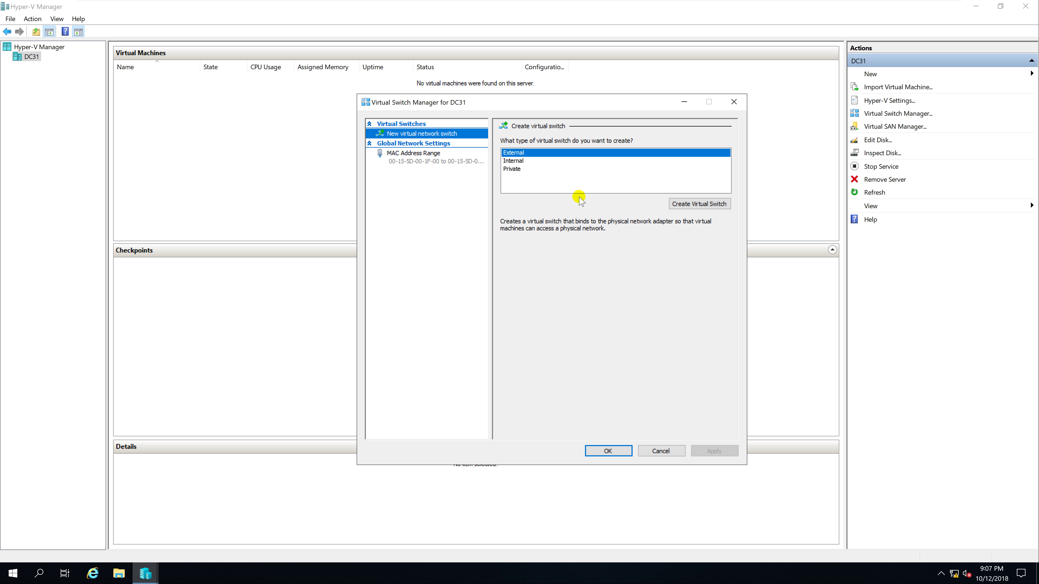
left_click(697, 205)
left_click(560, 155)
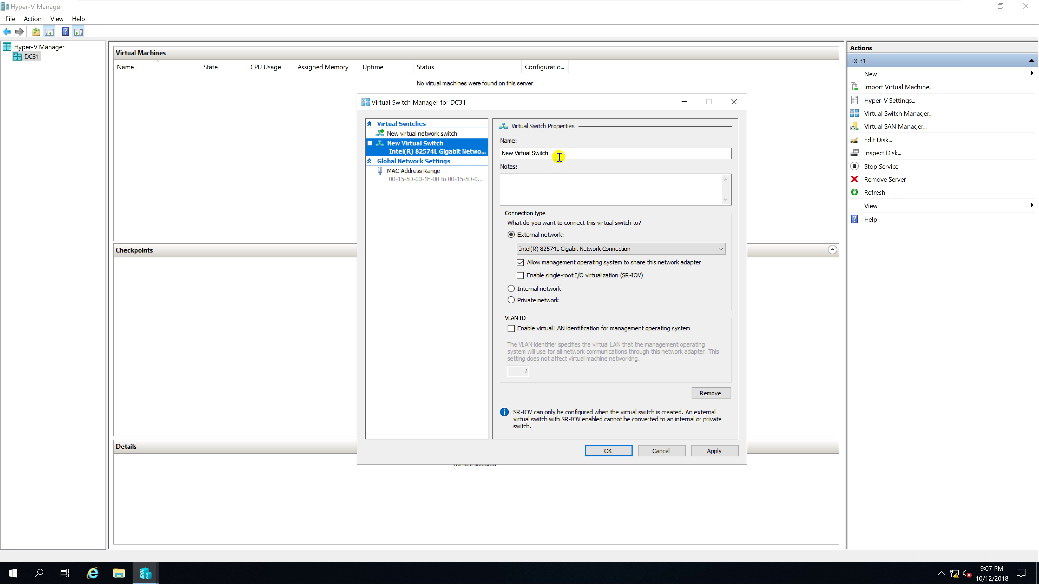
left_click_drag(560, 155, 484, 155)
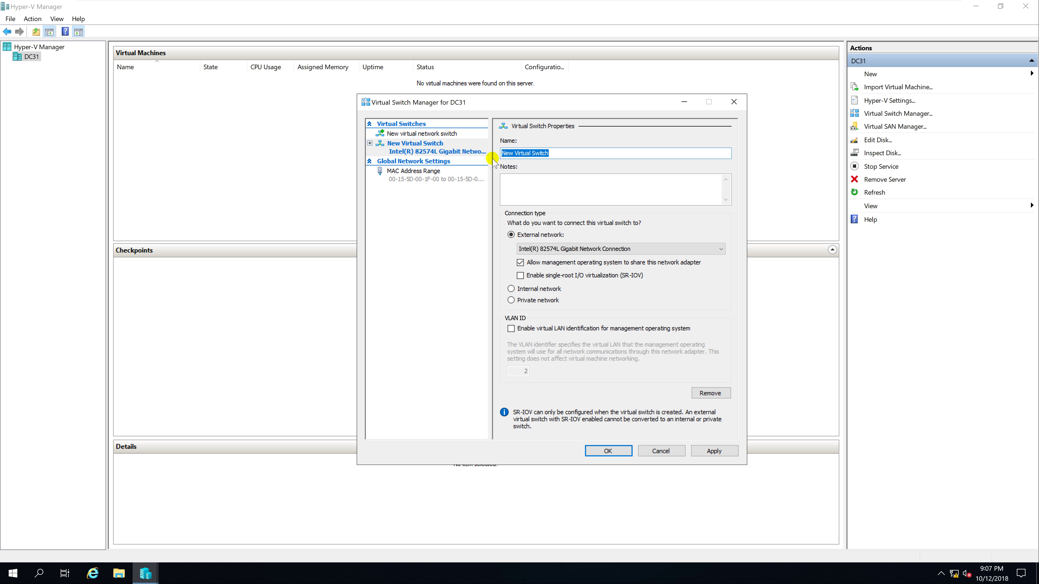
type("External")
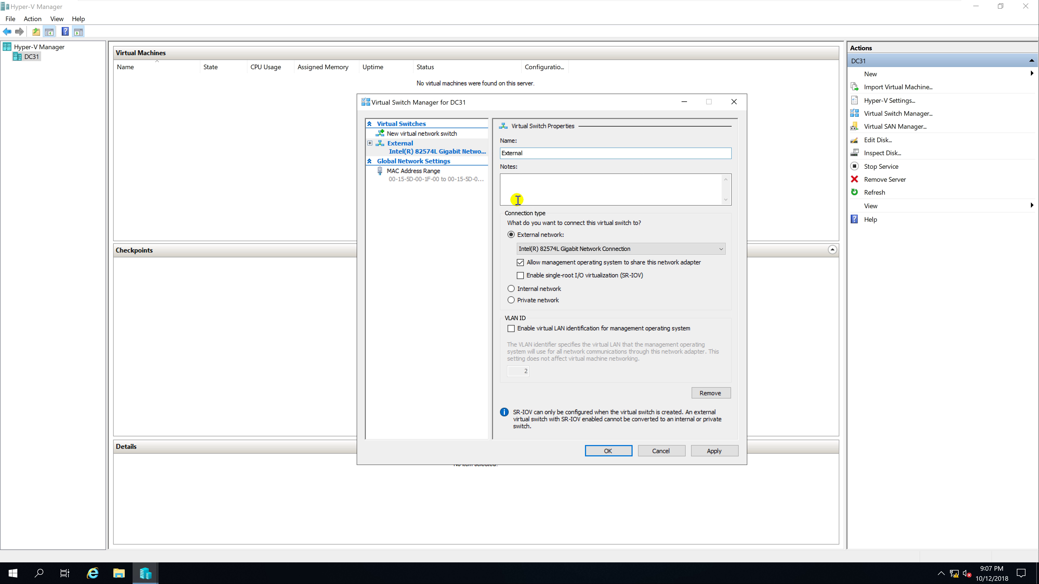
left_click(616, 248)
left_click(620, 247)
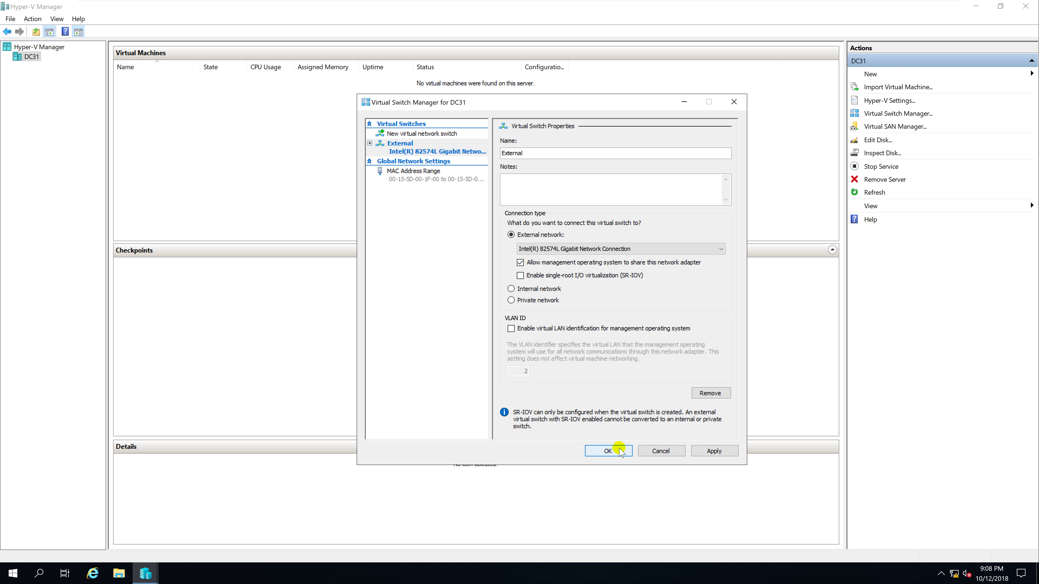
left_click(610, 452)
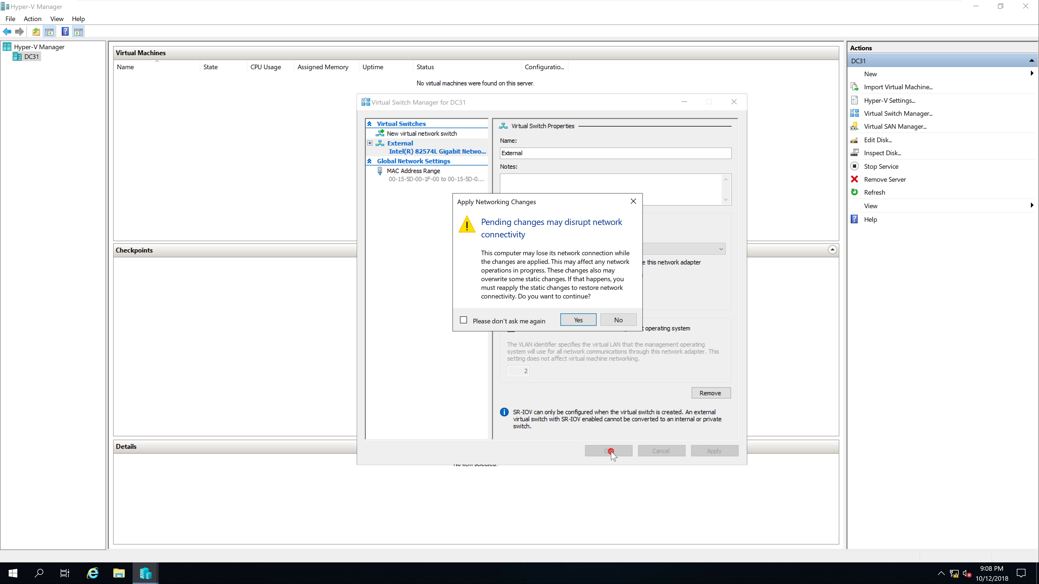
left_click(575, 320)
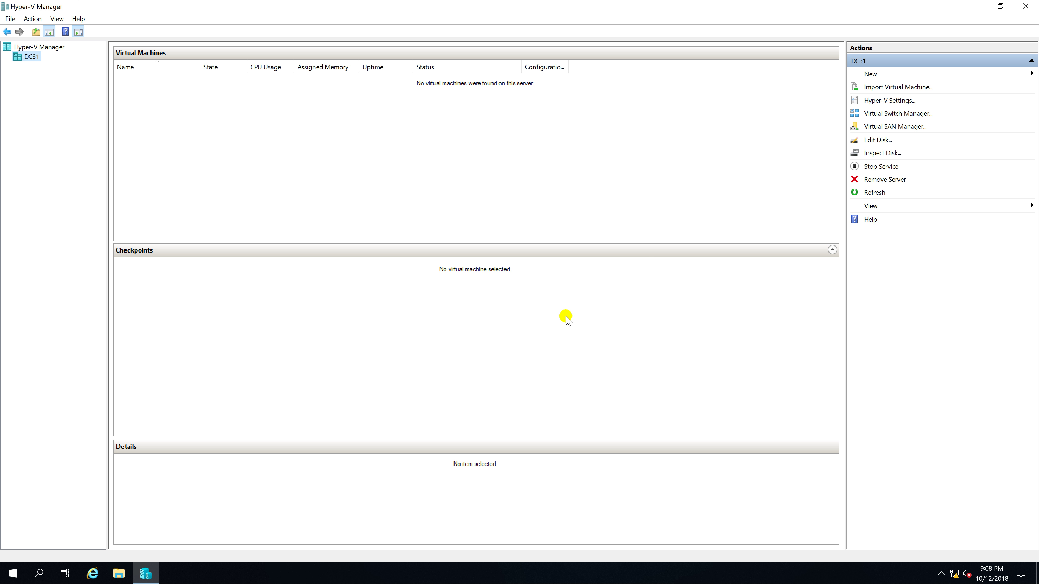
Add an internal virtual switch named 'Internal' on DC31
left_click(894, 114)
left_click(532, 161)
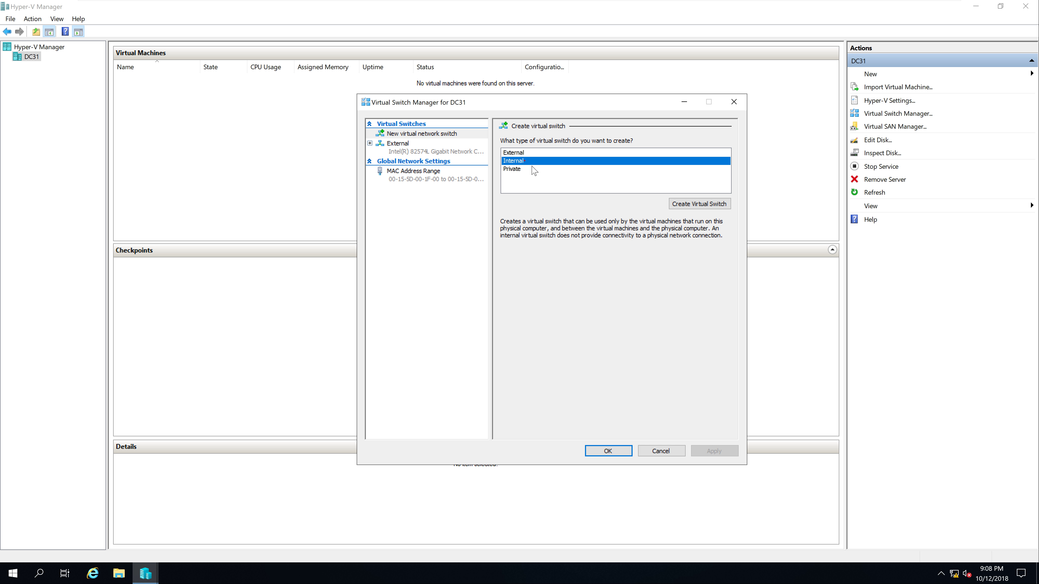
left_click(679, 203)
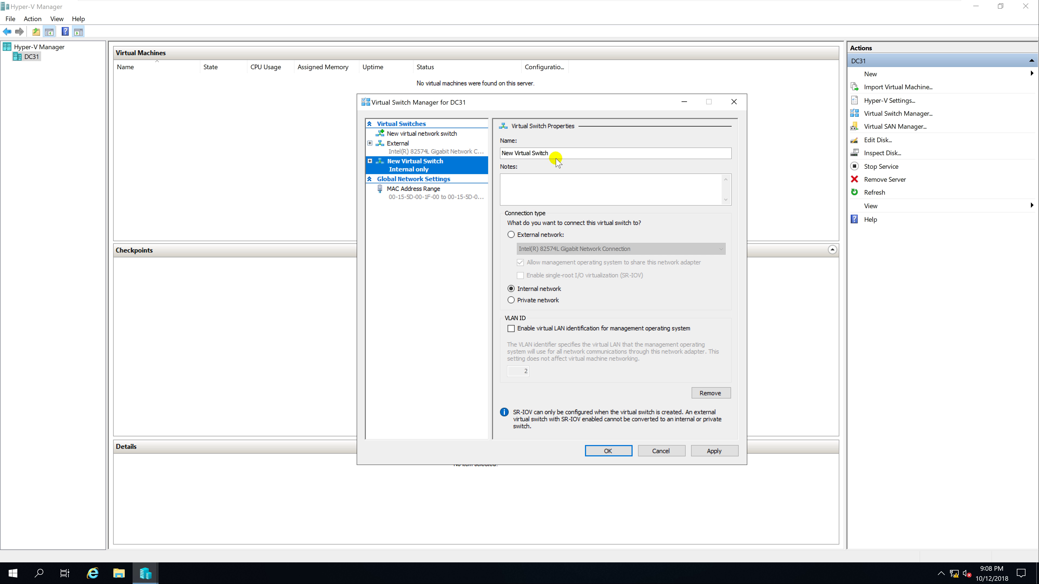
left_click_drag(557, 153, 505, 154)
type("Internal")
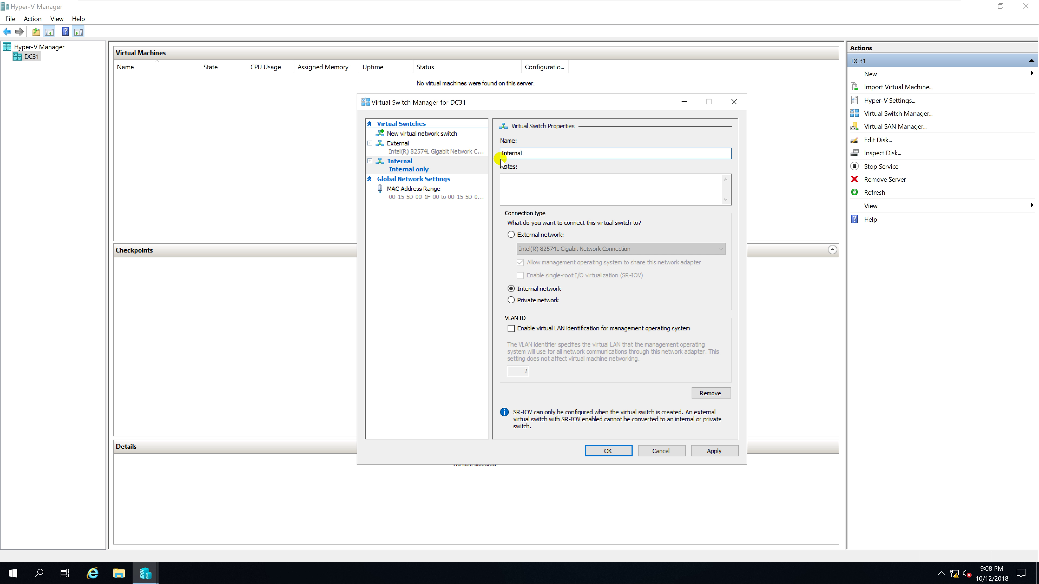
left_click(602, 450)
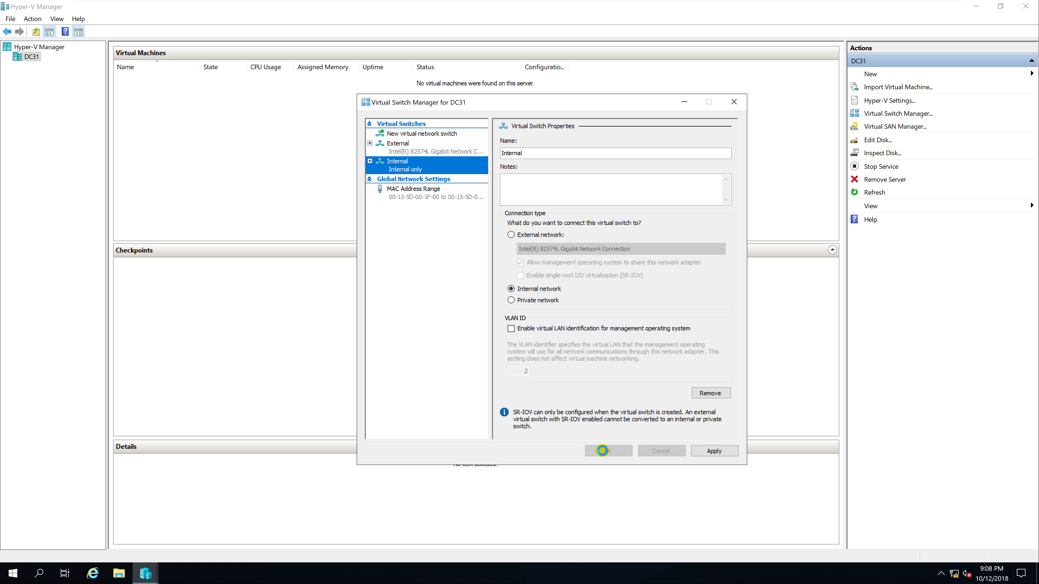
Add a private virtual switch named 'Private' and save it
left_click(892, 113)
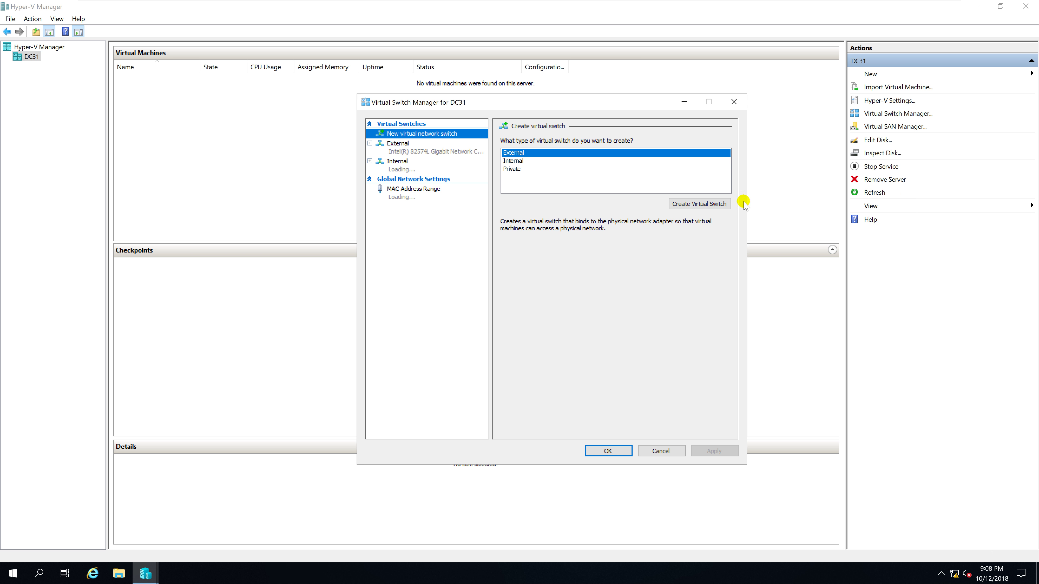
left_click(520, 169)
left_click(675, 203)
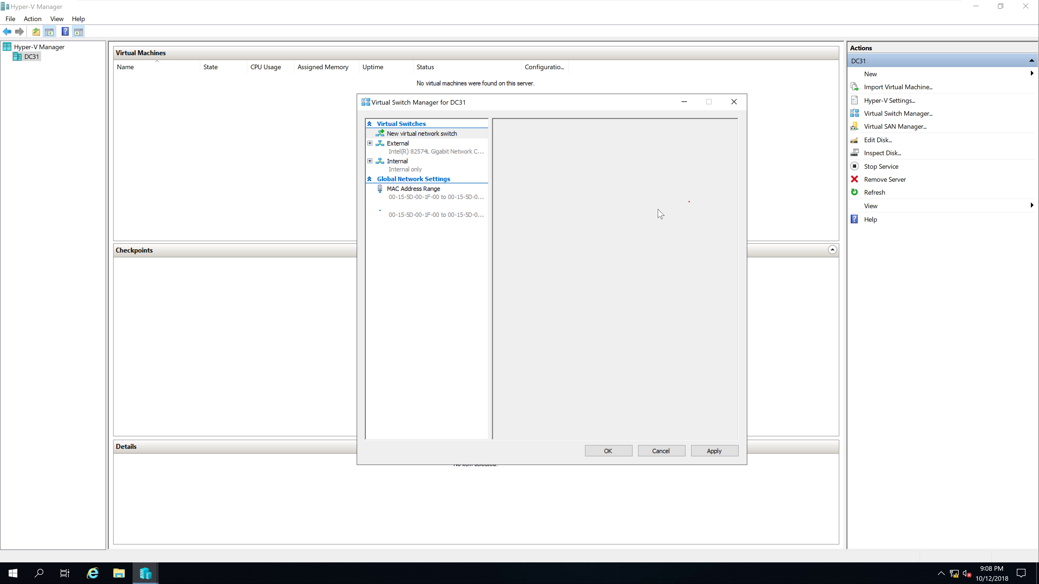
left_click(638, 209)
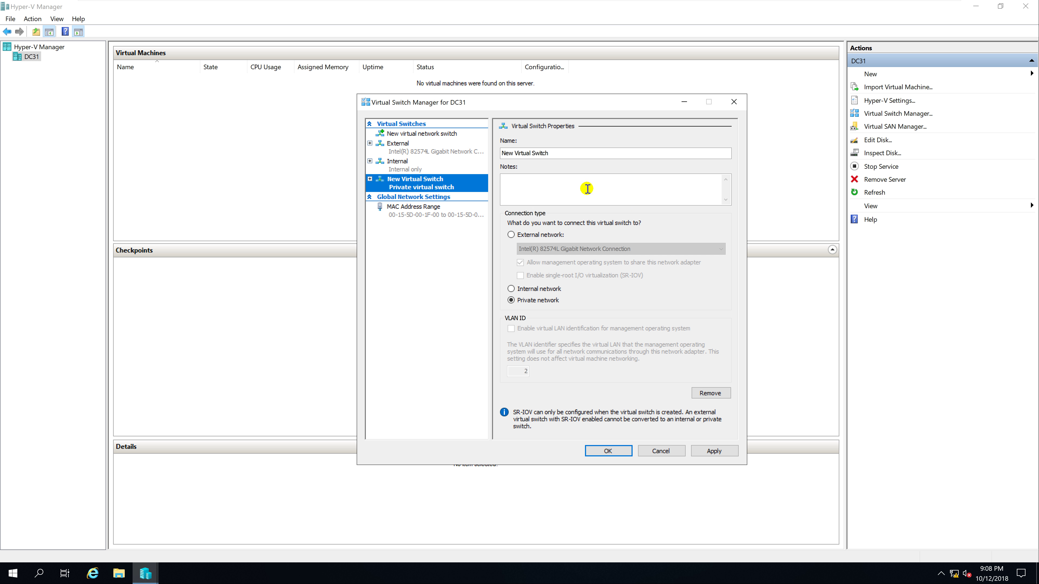
left_click_drag(565, 150, 462, 158)
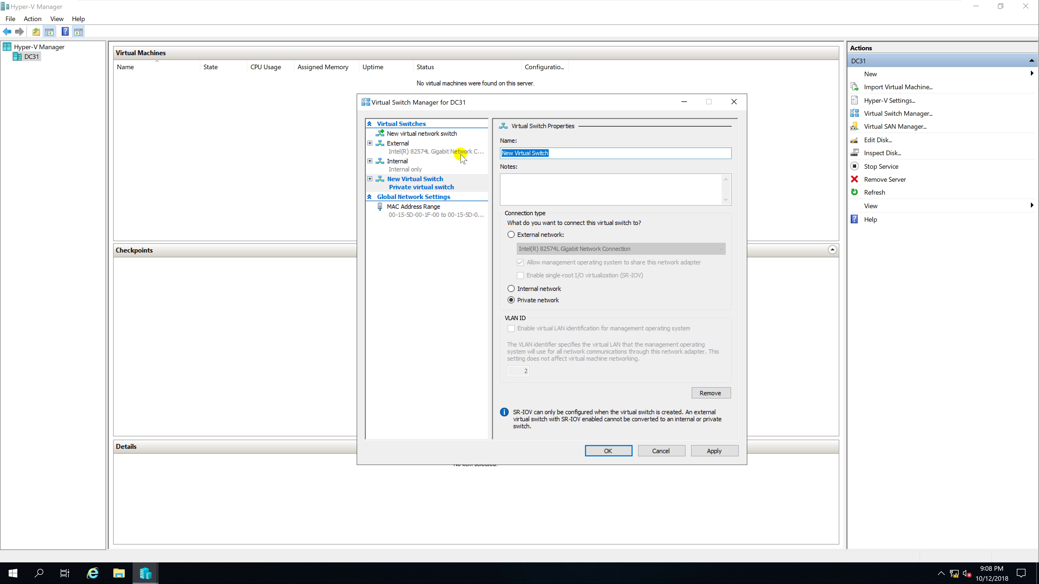
type("Private")
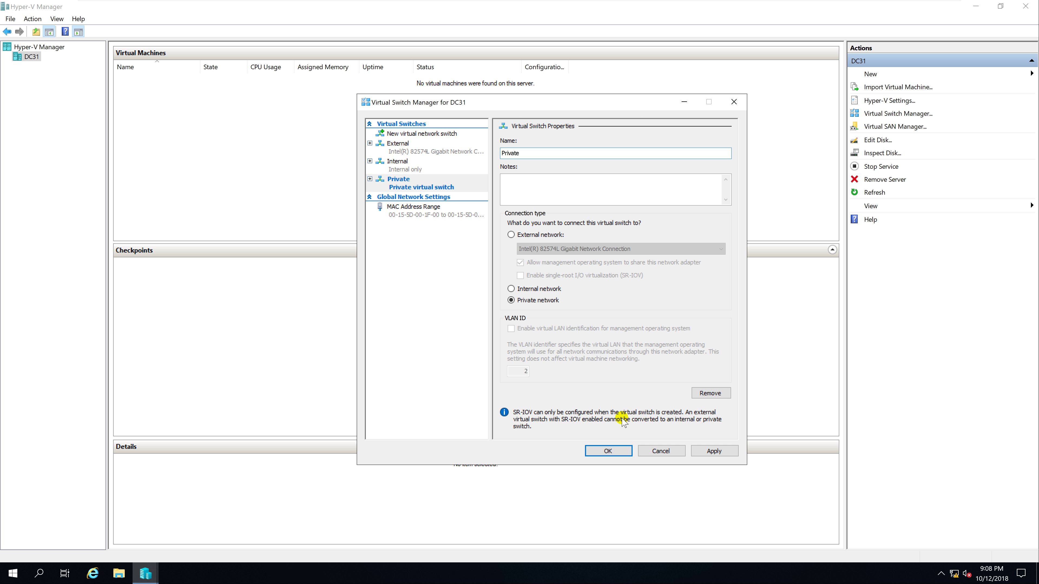
left_click(612, 450)
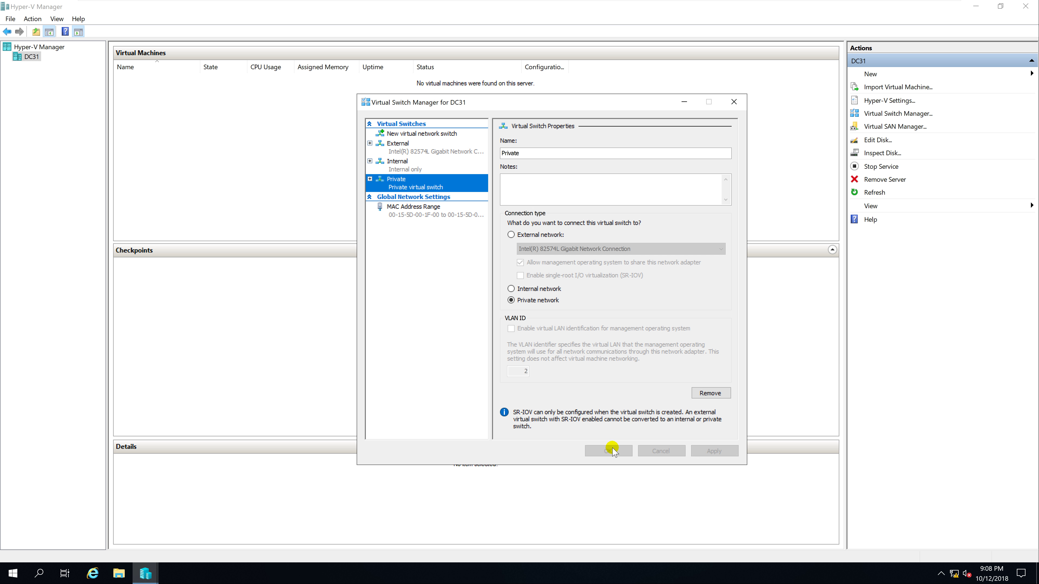
Go to the Ethernet page of Network & Internet settings from the tray icon
right_click(955, 574)
left_click(949, 557)
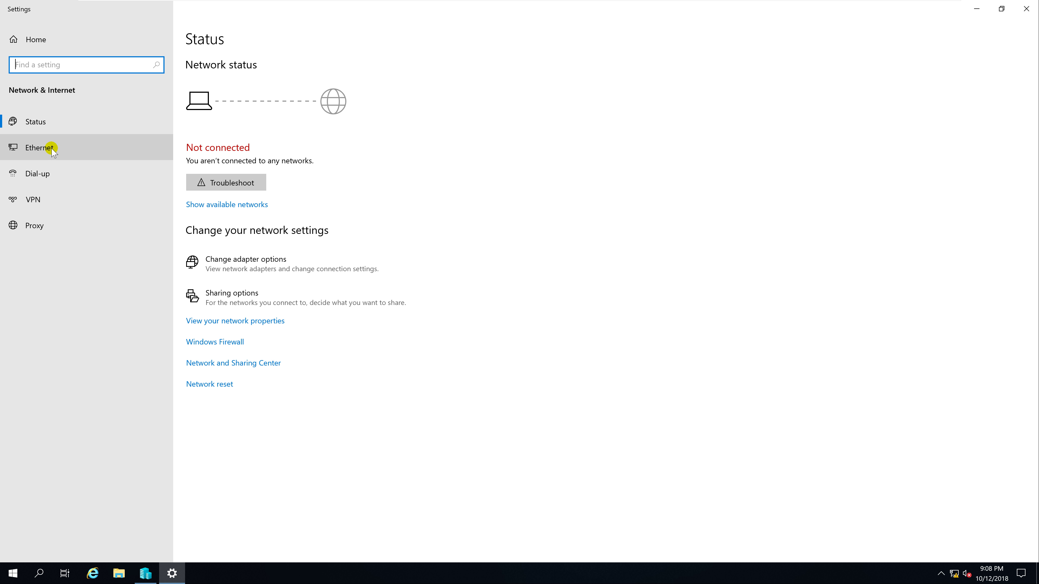
left_click(51, 149)
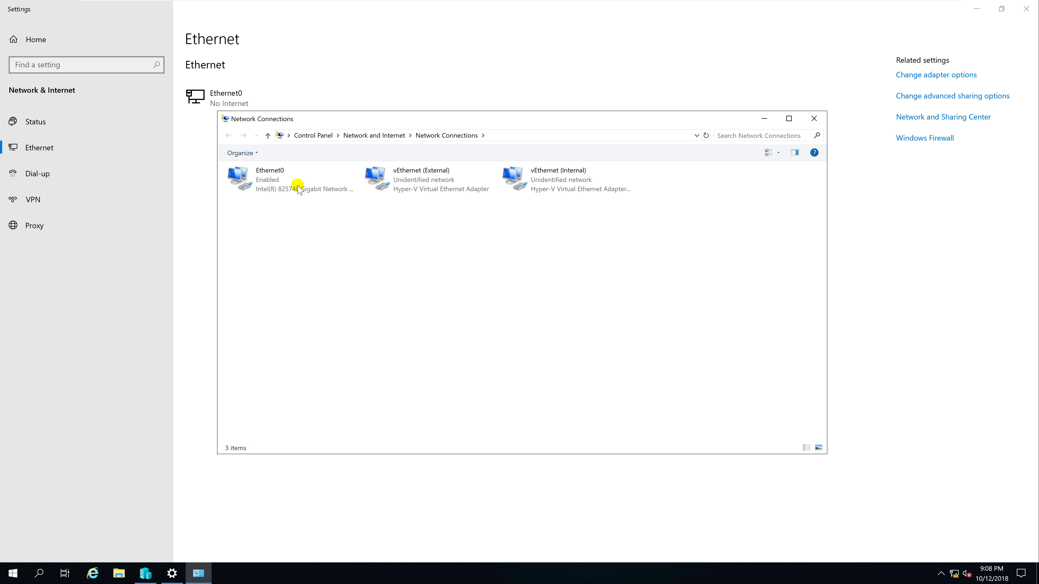
Review the Ethernet0, vEthernet (External) and vEthernet (Internal) adapters, then minimize Network Connections
left_click(268, 181)
left_click(395, 184)
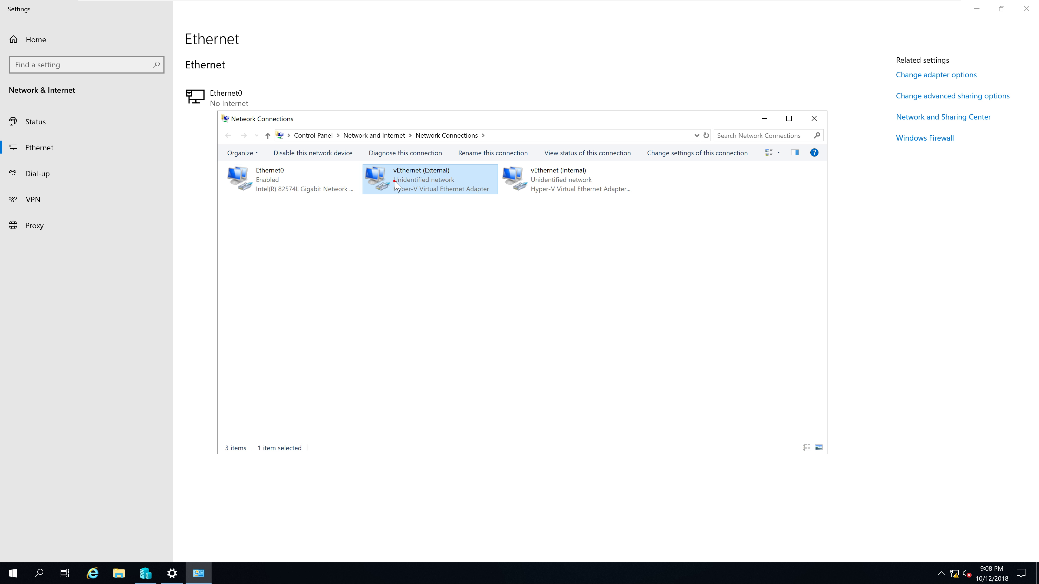
left_click(566, 184)
left_click(448, 185)
left_click(552, 184)
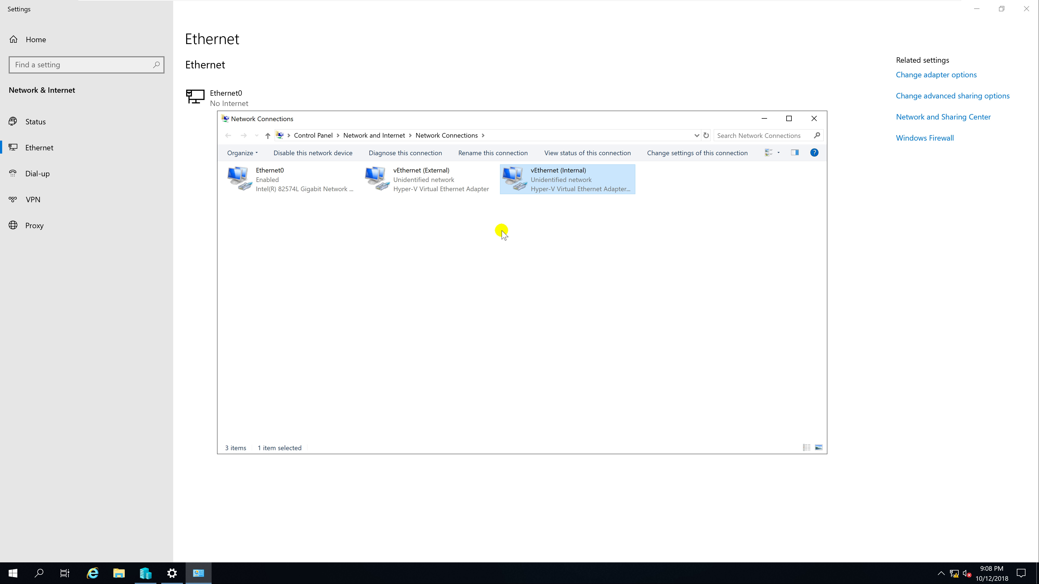
left_click(762, 120)
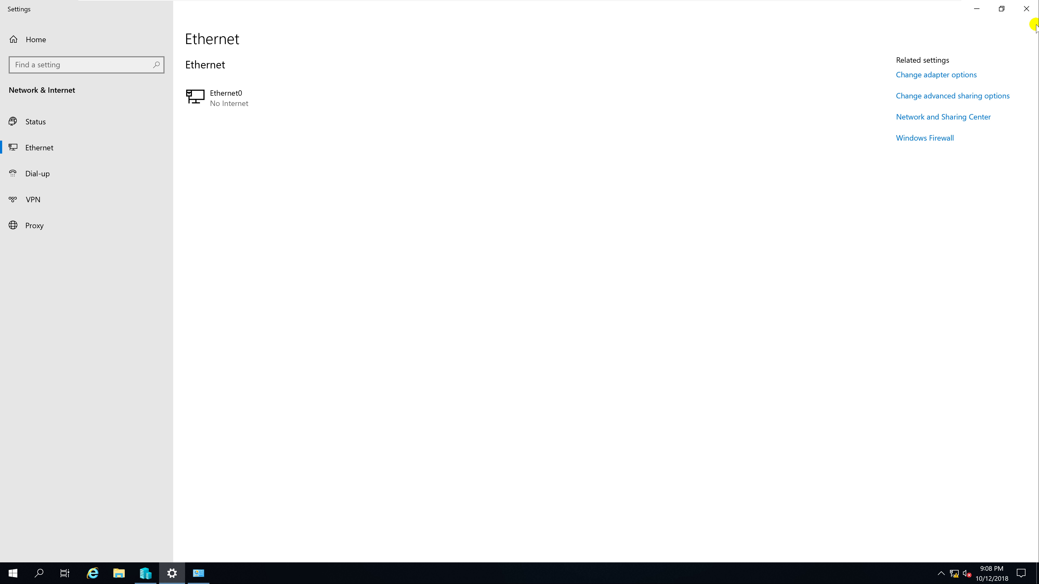
Start a new virtual machine on DC31 named Server2019
left_click(1025, 9)
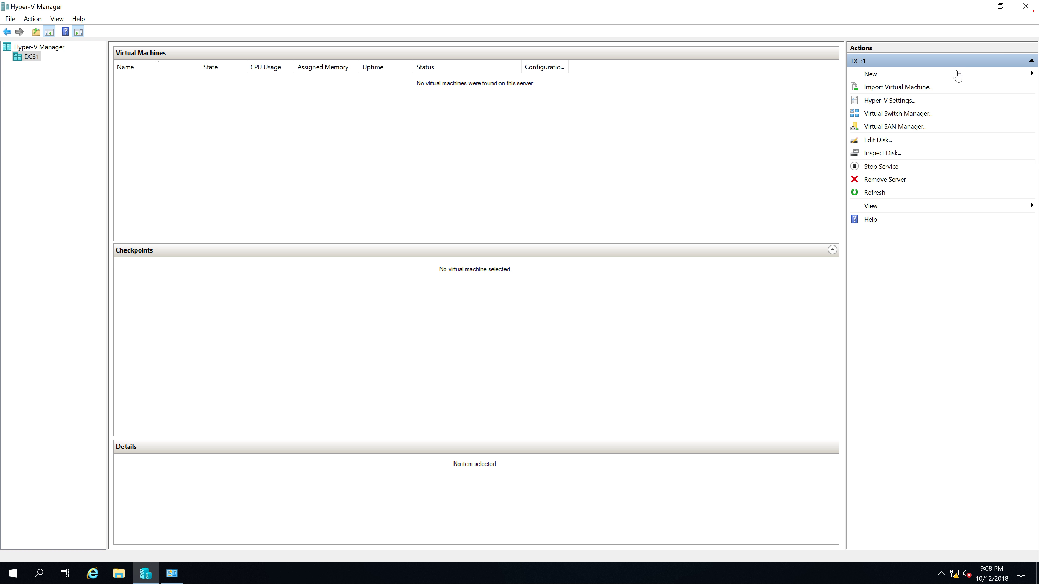
right_click(33, 59)
mouse_move(86, 63)
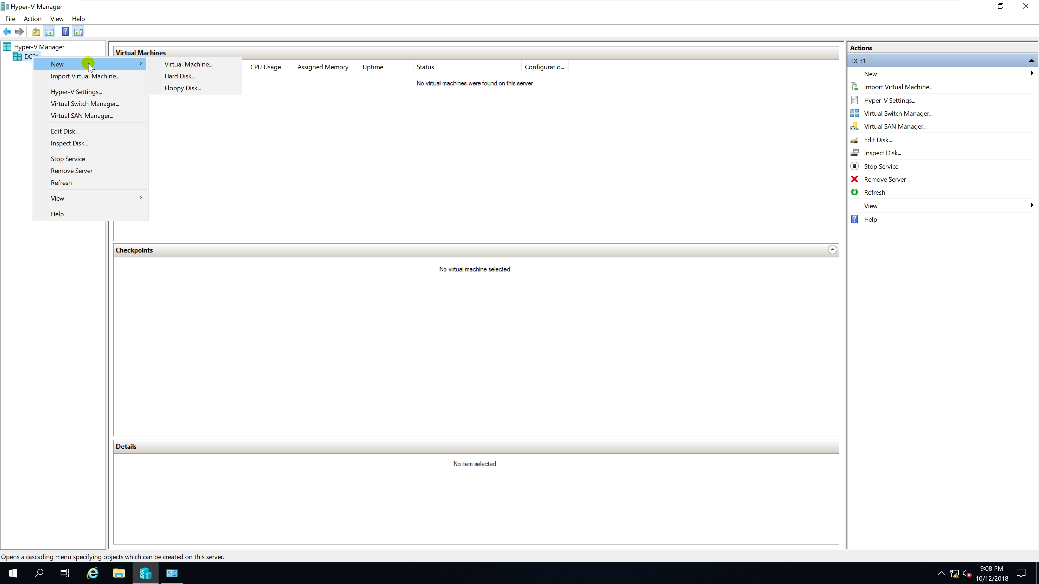
left_click(220, 65)
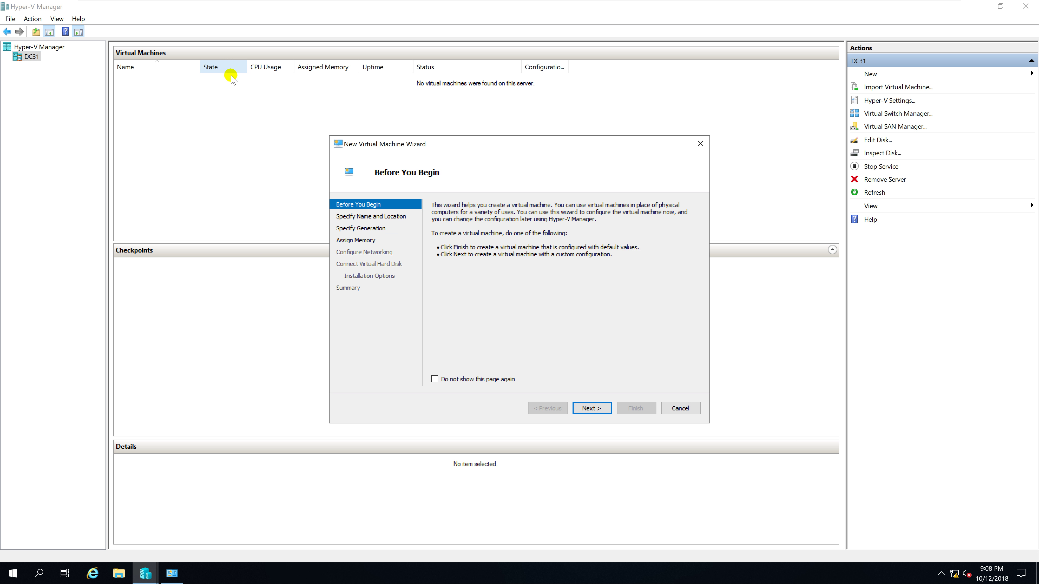
left_click(594, 407)
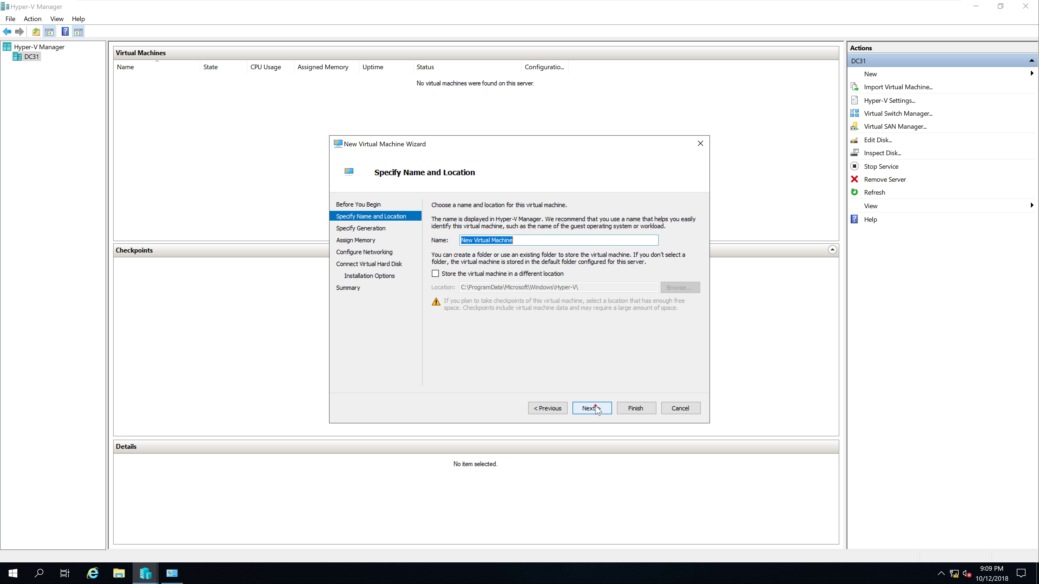
type("Server2019")
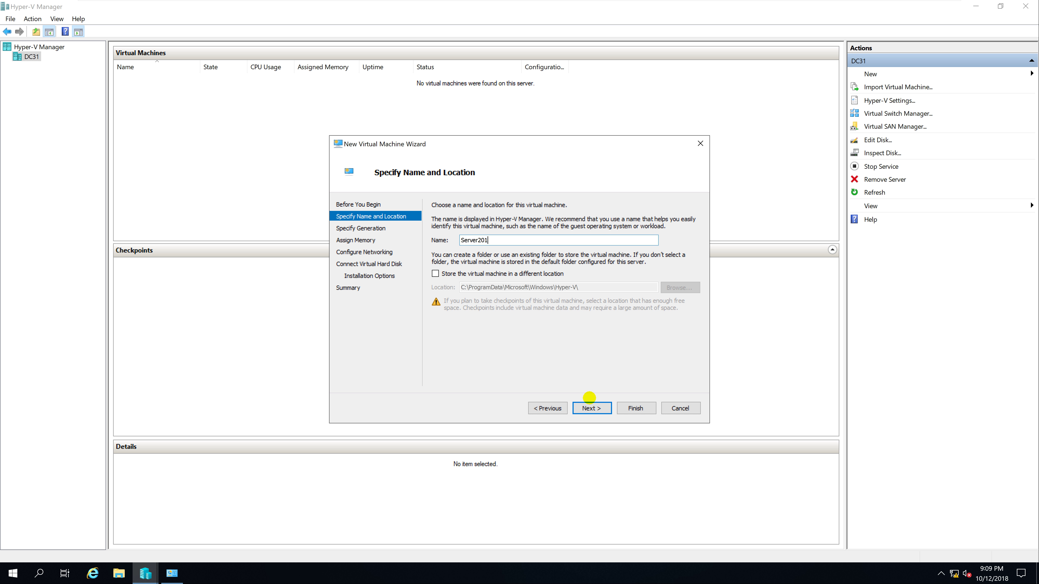
Store the Server2019 VM in the custom location E:\VM\
left_click(435, 273)
left_click(679, 287)
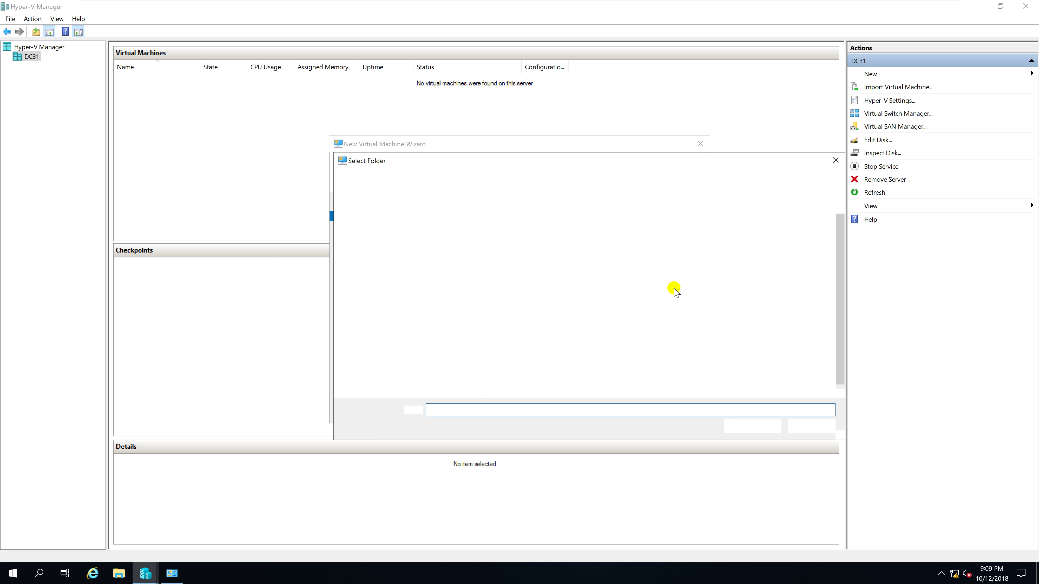
left_click(368, 306)
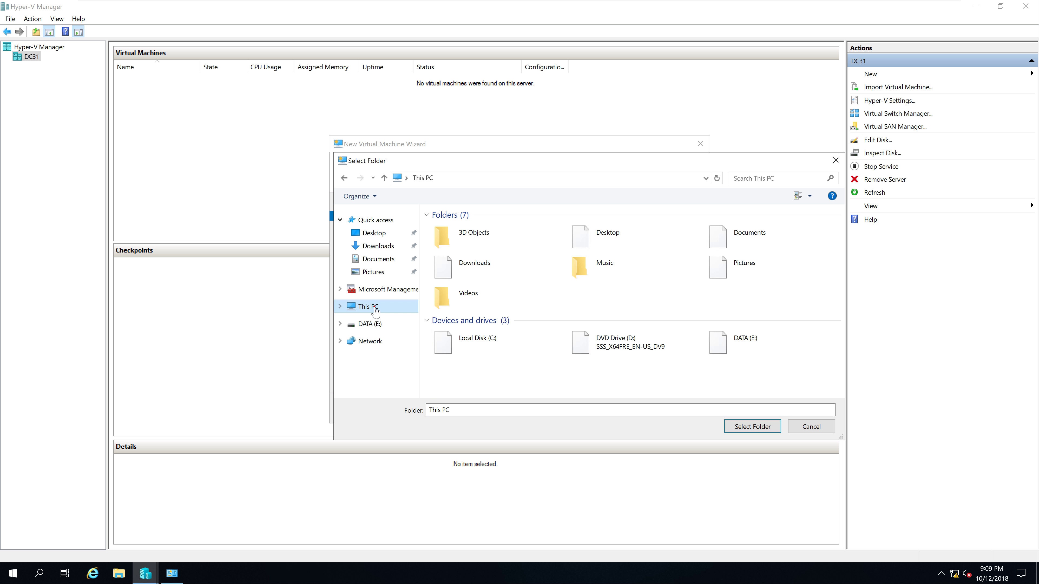
left_click(764, 344)
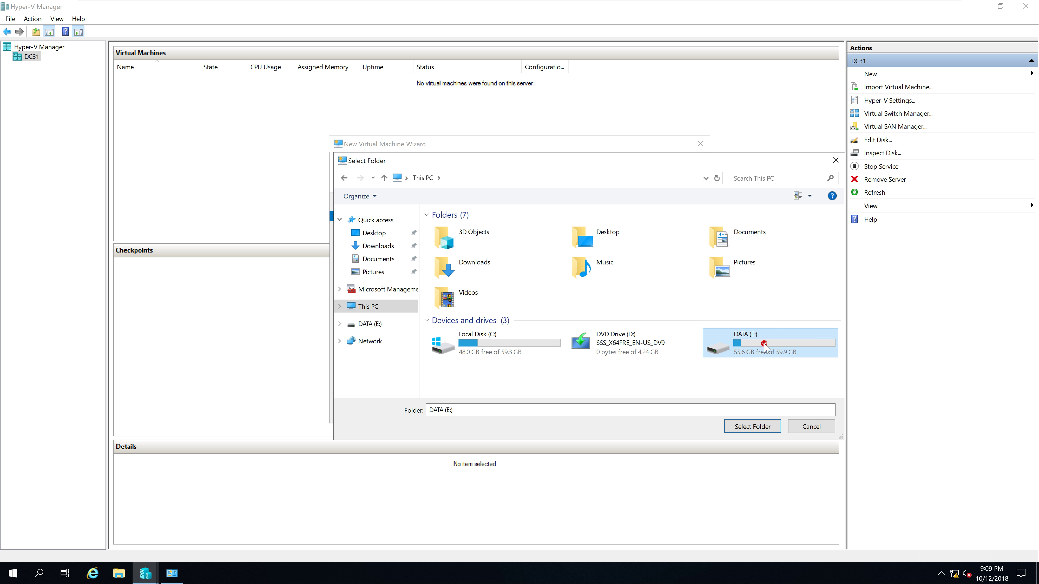
double_click(764, 347)
double_click(471, 240)
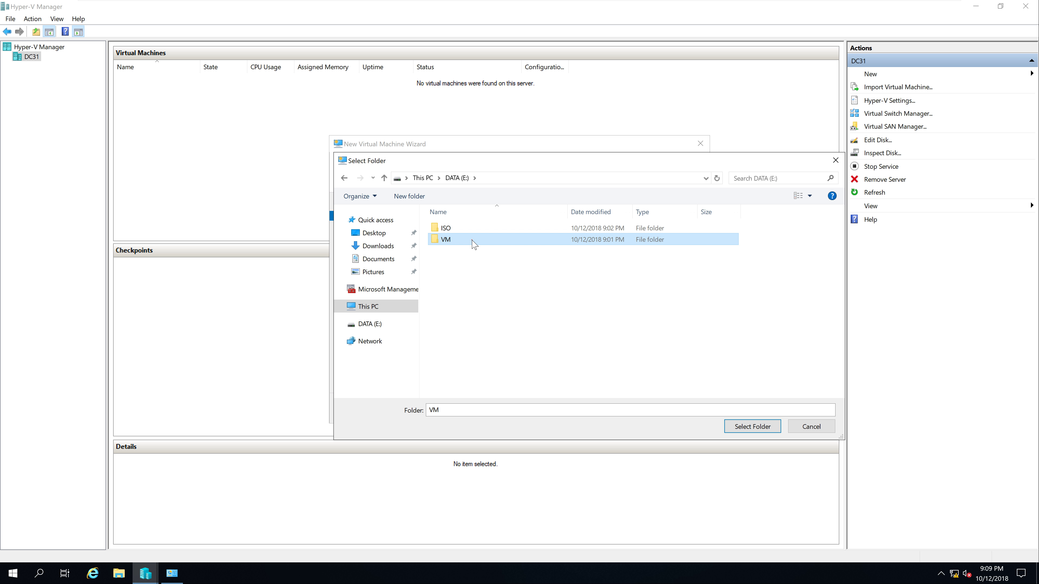
left_click(741, 427)
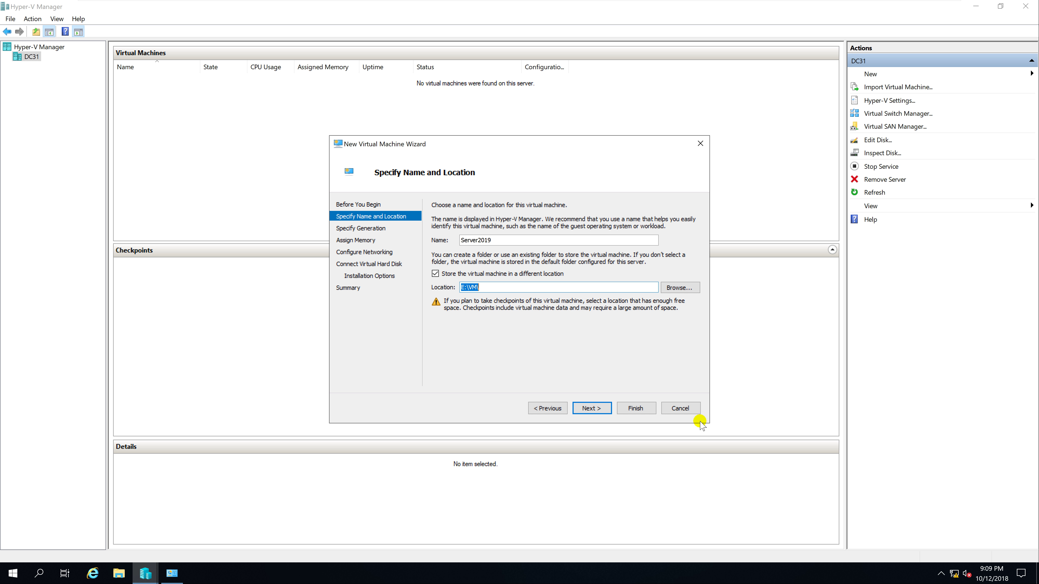
Keep Generation 1 and give the VM 4096 MB startup memory
left_click(597, 409)
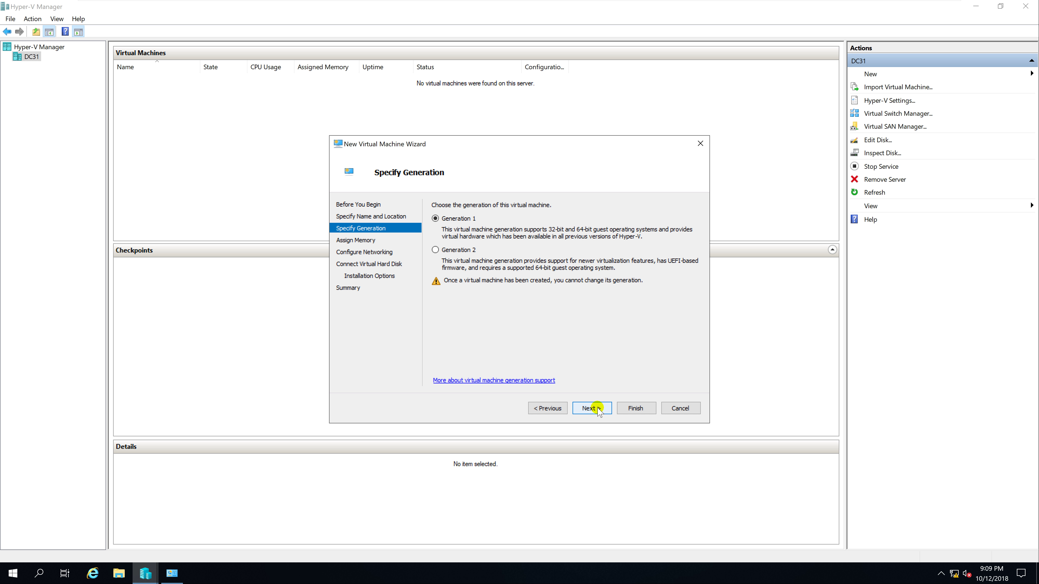
left_click(596, 408)
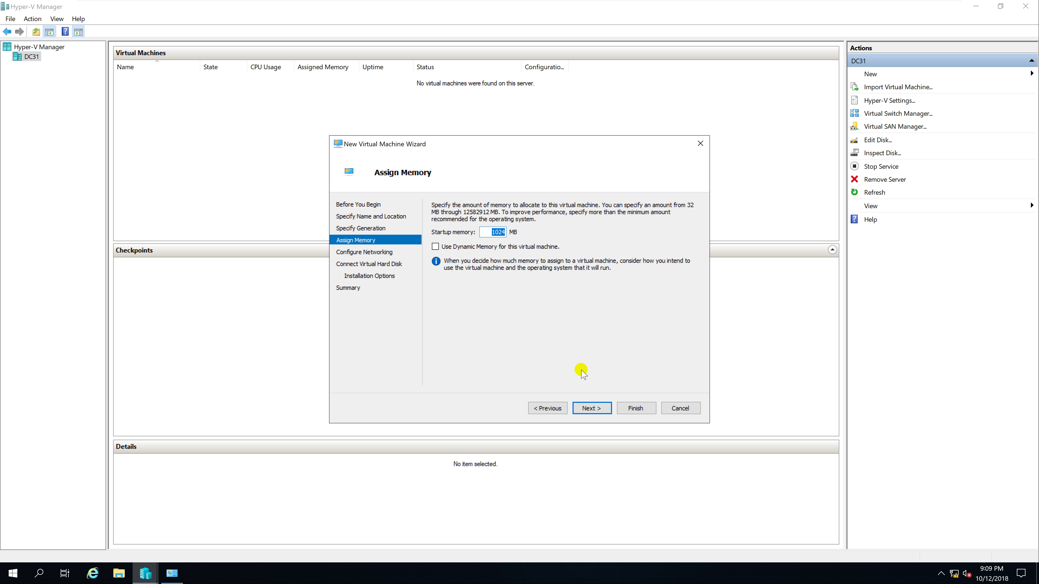
type("4096")
left_click(597, 408)
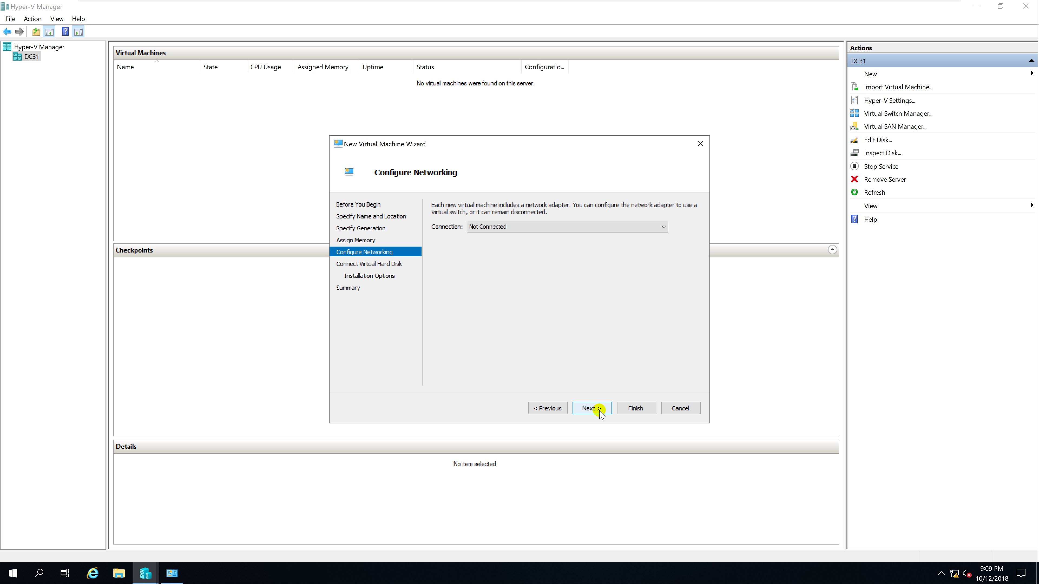
Connect the network adapter to External and keep the default 127 GB Server2019.vhdx disk
left_click(562, 228)
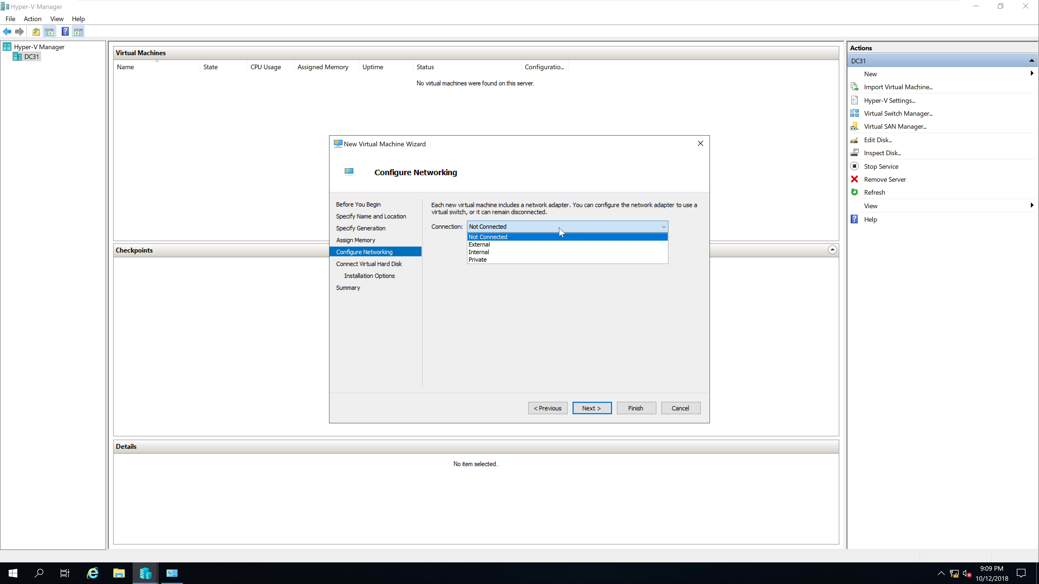
left_click(561, 245)
left_click(597, 410)
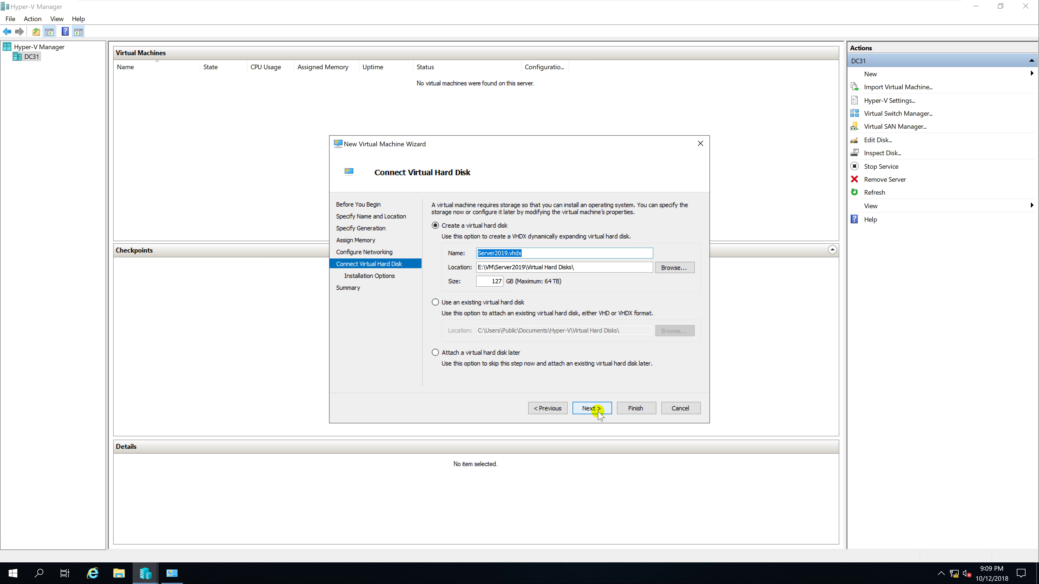
left_click(597, 409)
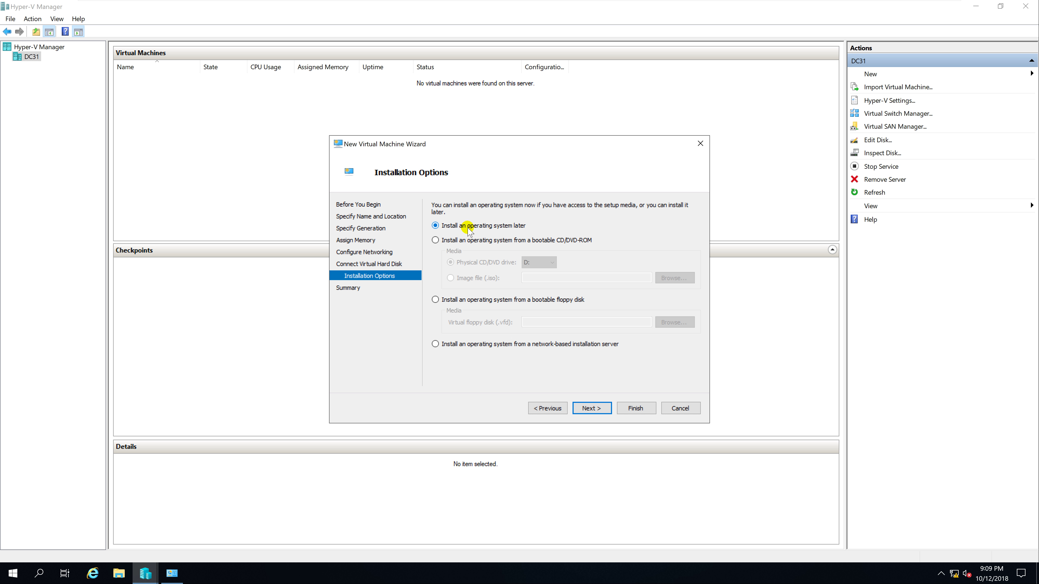
Install the OS from the bootable image E:\ISO\2019RTM.iso and reach the summary
left_click(435, 240)
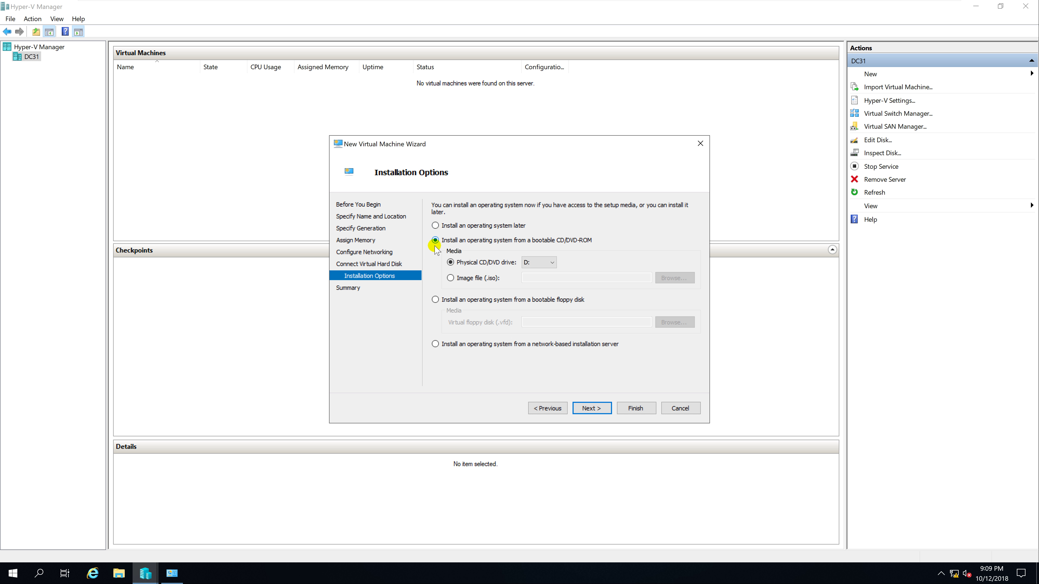
left_click(456, 281)
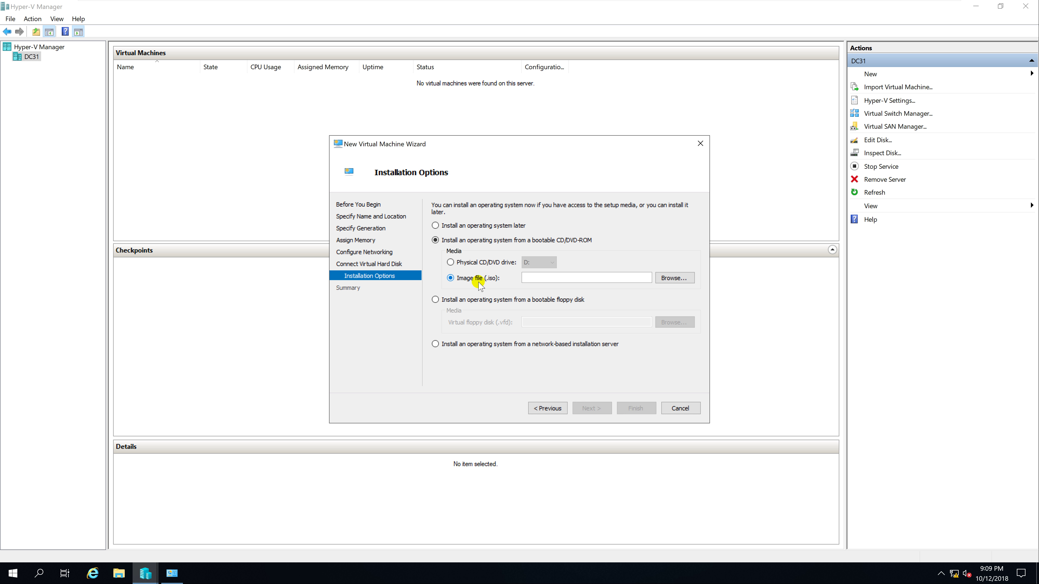
left_click(675, 278)
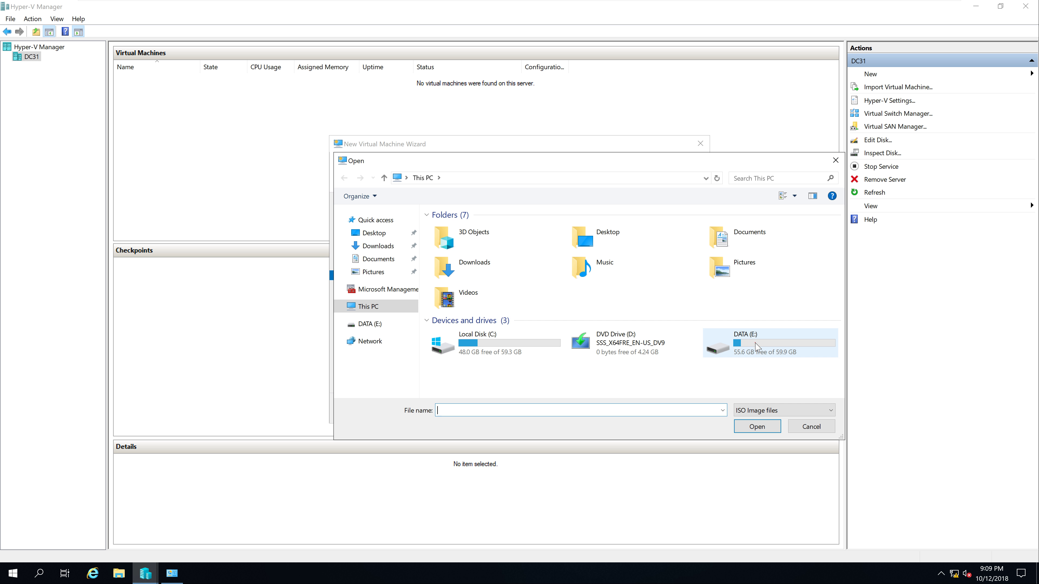
double_click(756, 347)
double_click(489, 230)
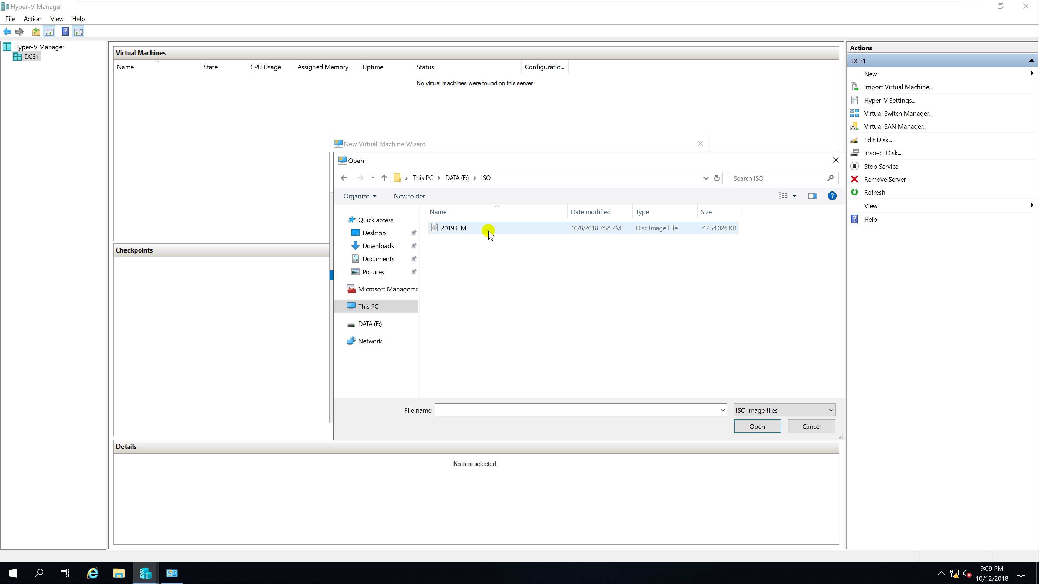
double_click(489, 230)
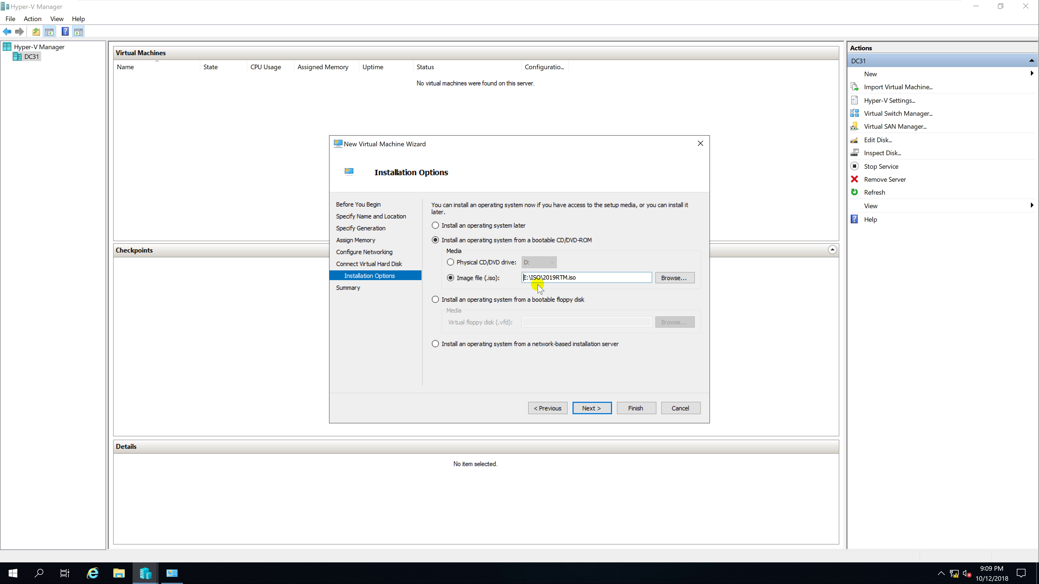
left_click(587, 409)
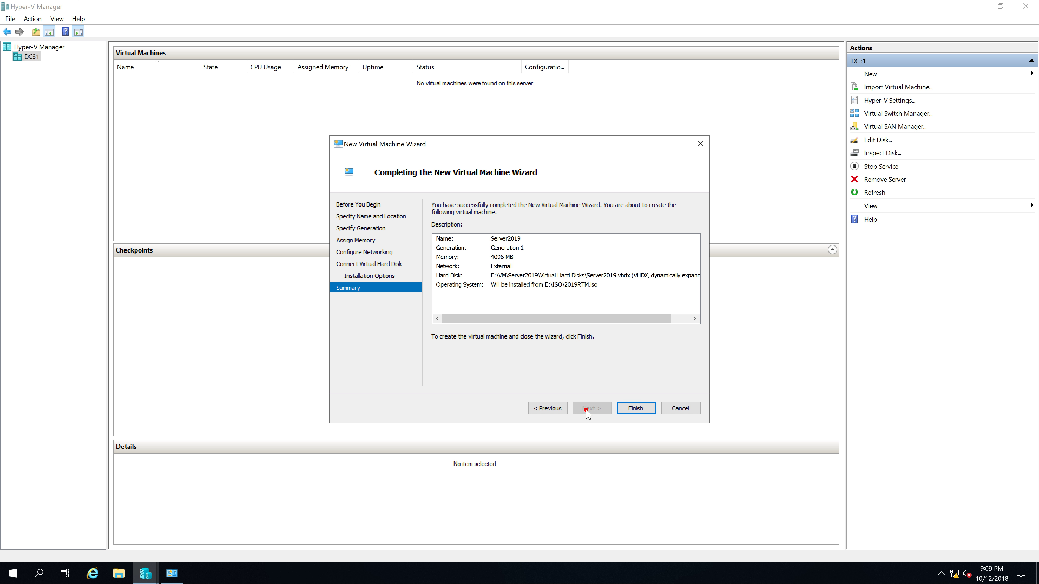
Finish the wizard to create the Server2019 VM, then bring up its Settings
left_click(633, 410)
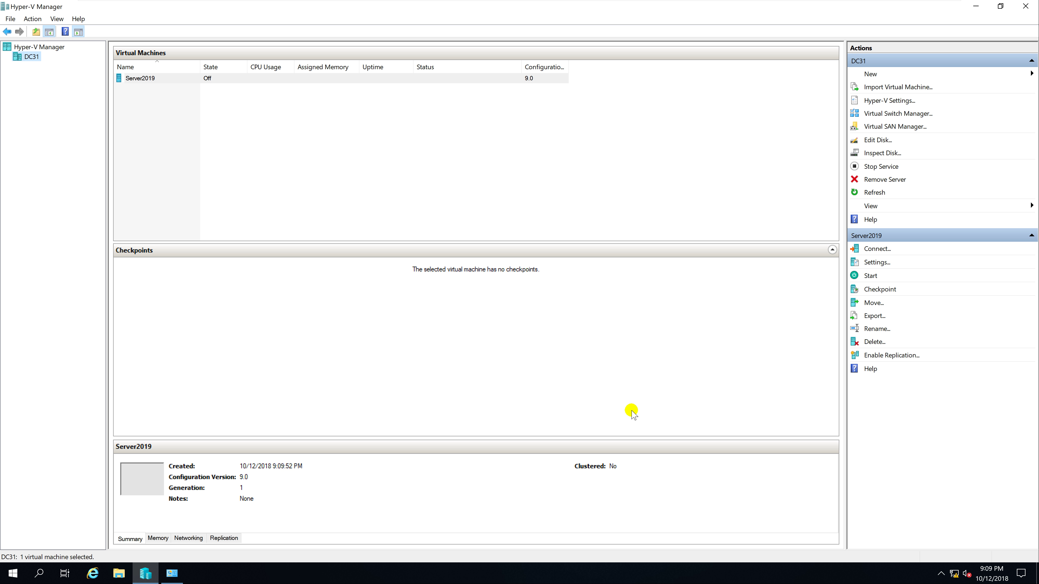
left_click(175, 79)
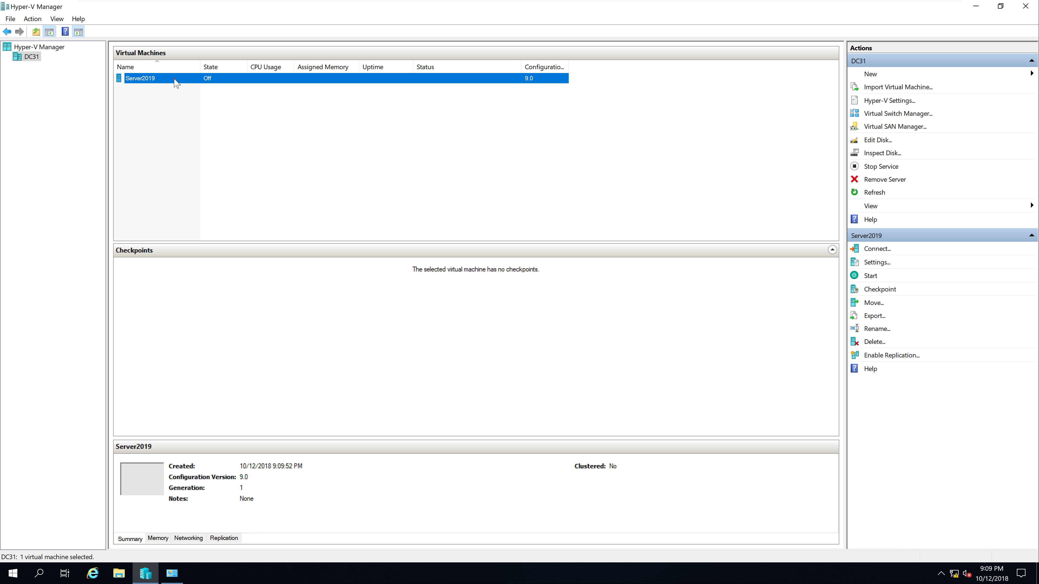
right_click(189, 83)
left_click(227, 102)
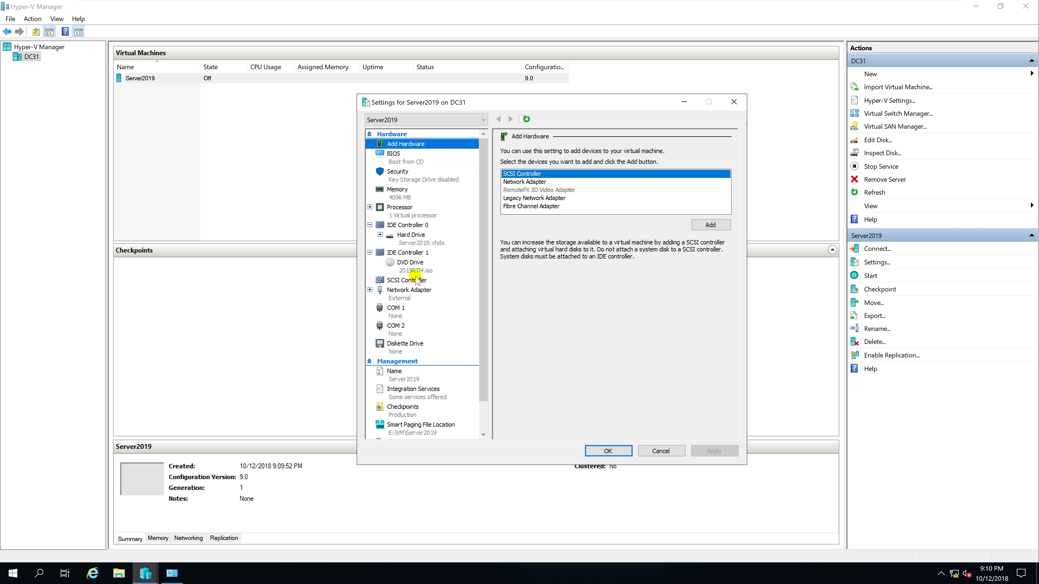
Set Server2019 to 4 virtual processors and save the settings
left_click(413, 214)
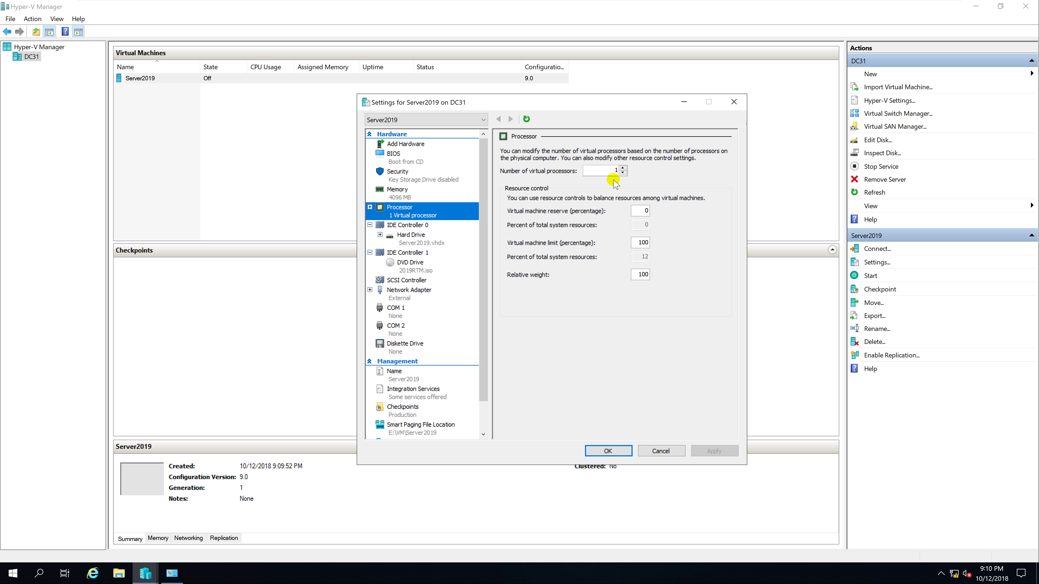
left_click(622, 168)
left_click(622, 168)
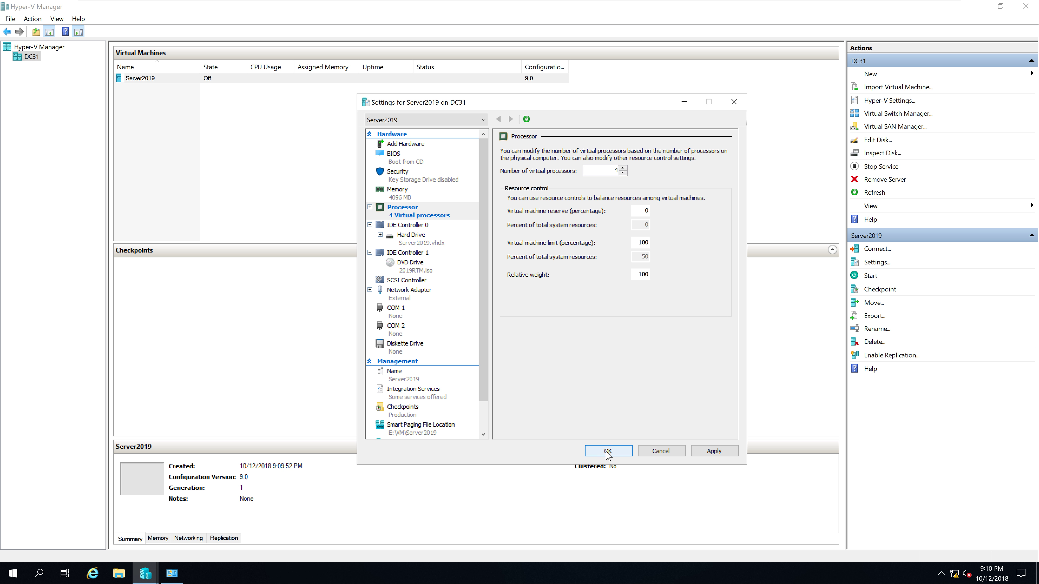
left_click(608, 451)
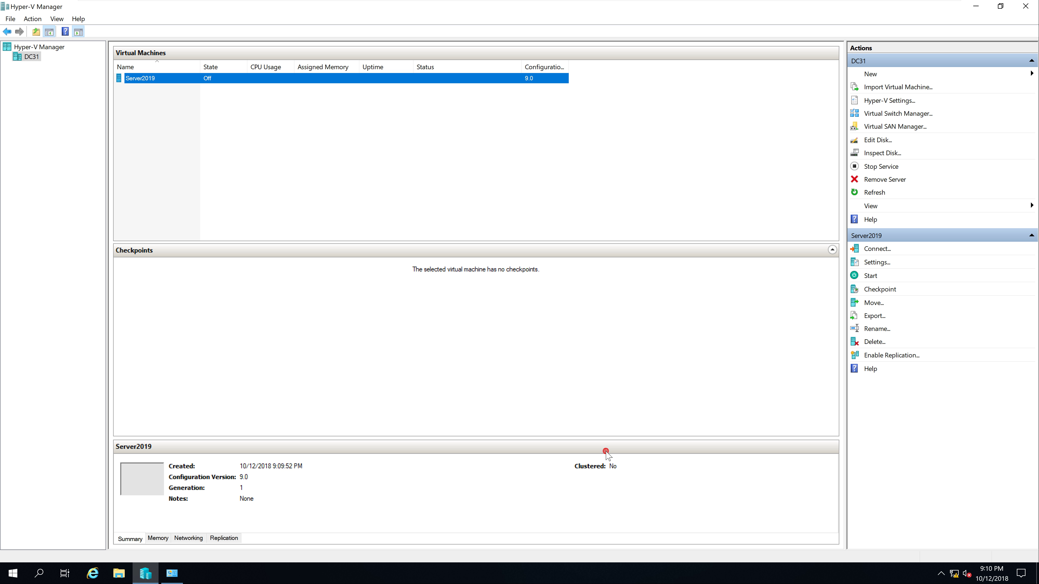
right_click(251, 81)
Connect to Server2019 and start it so it boots into Windows Setup
left_click(282, 87)
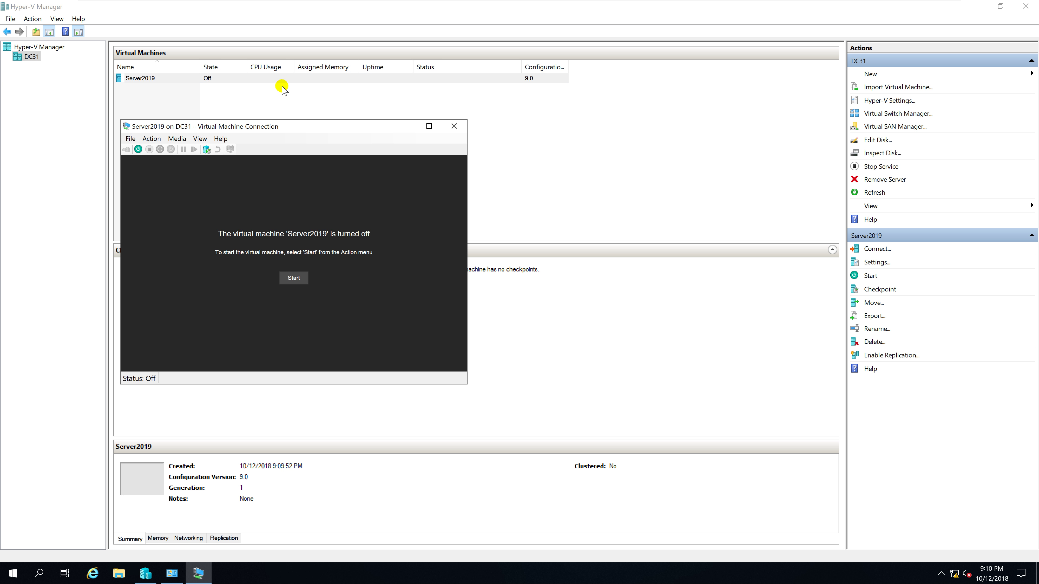
left_click_drag(316, 127, 572, 126)
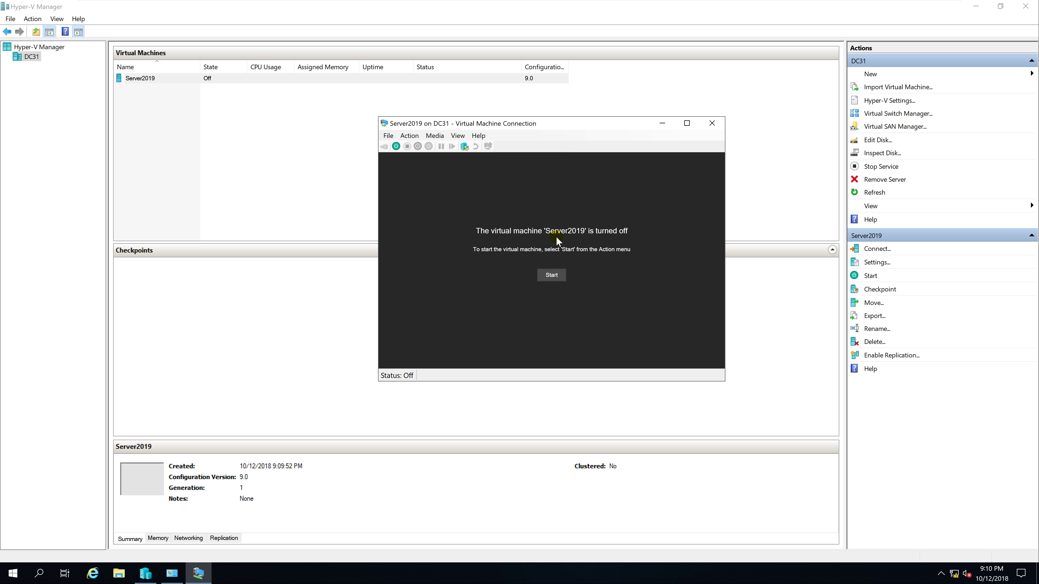
left_click(552, 278)
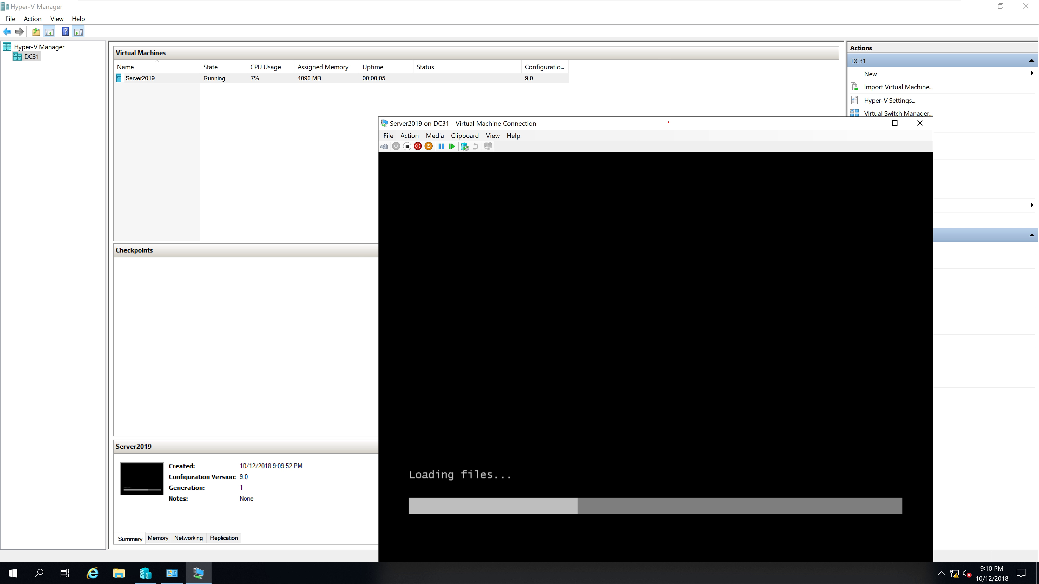
left_click_drag(666, 130, 599, 46)
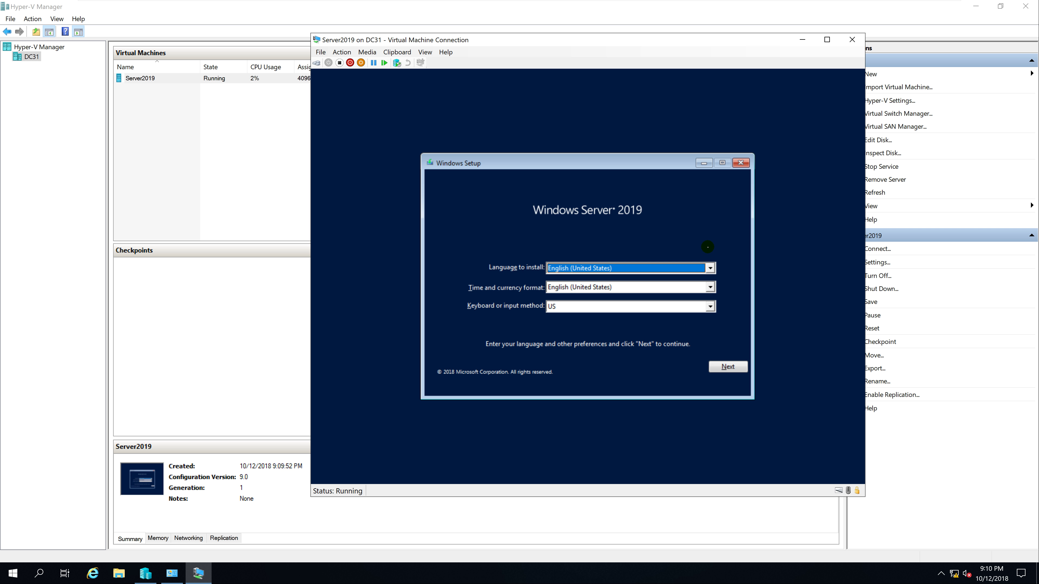
Begin setup without a product key, choosing Windows Server 2019 Datacenter (Desktop Experience)
left_click(722, 369)
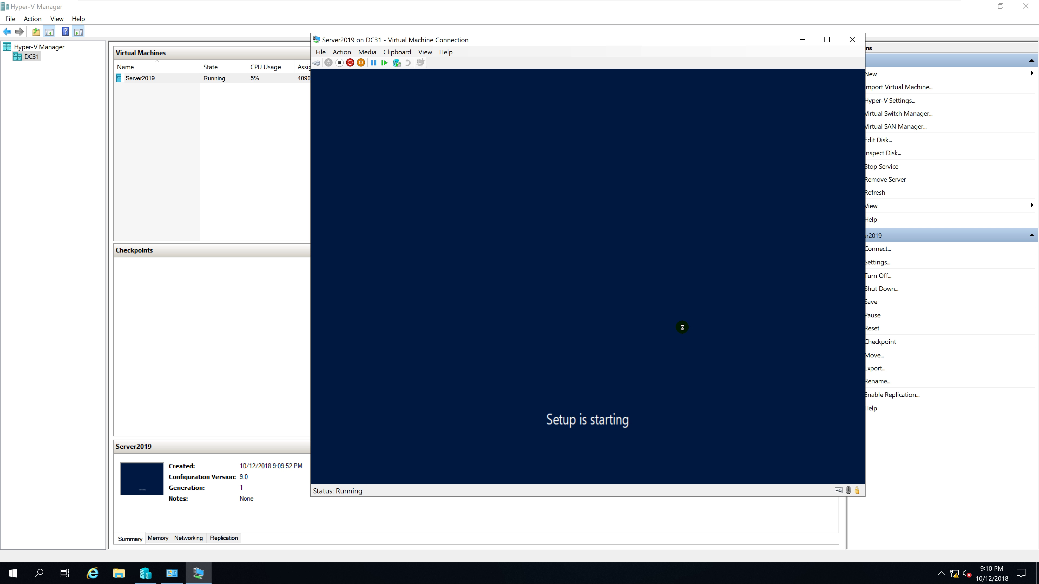
left_click_drag(566, 42, 494, 94)
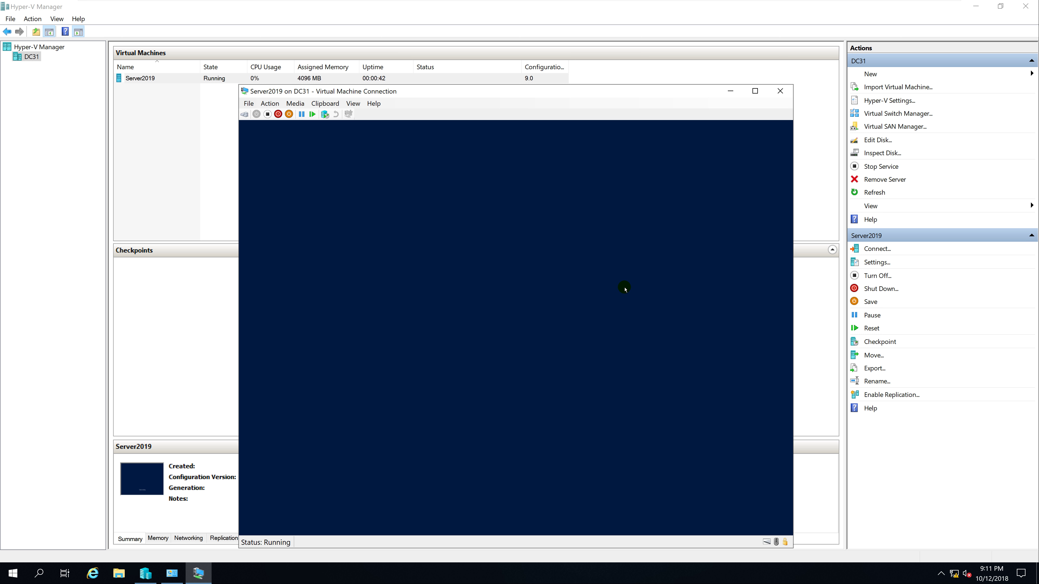
left_click(562, 421)
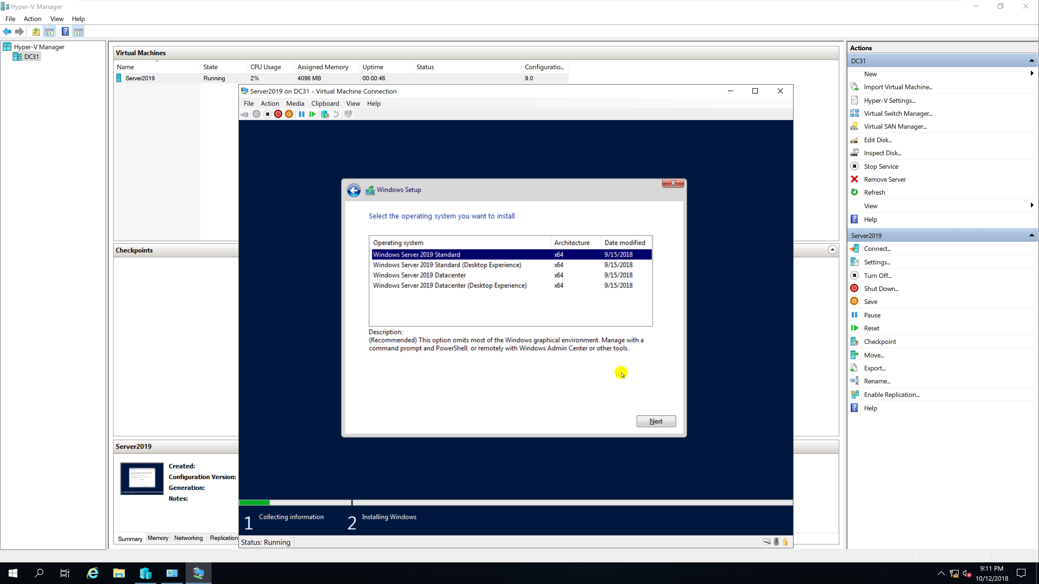
left_click(493, 286)
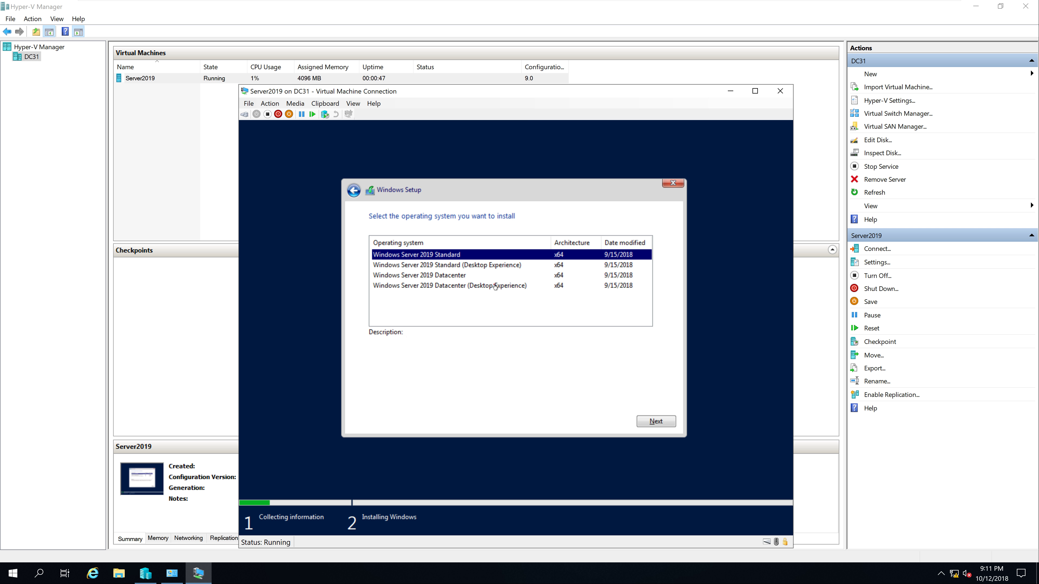
left_click(650, 422)
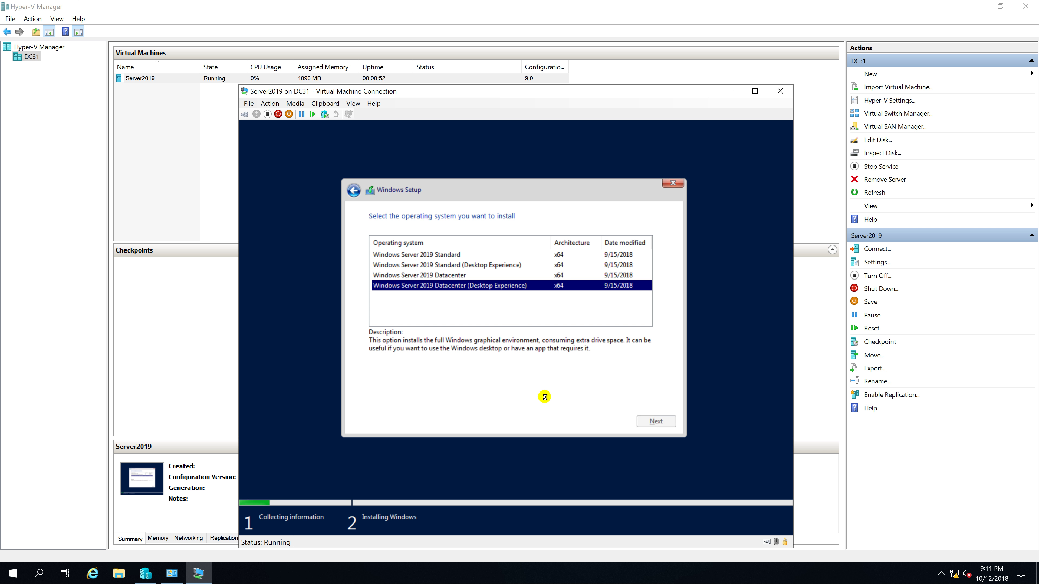
Accept the license and custom-install onto the unallocated 127 GB drive
left_click(419, 397)
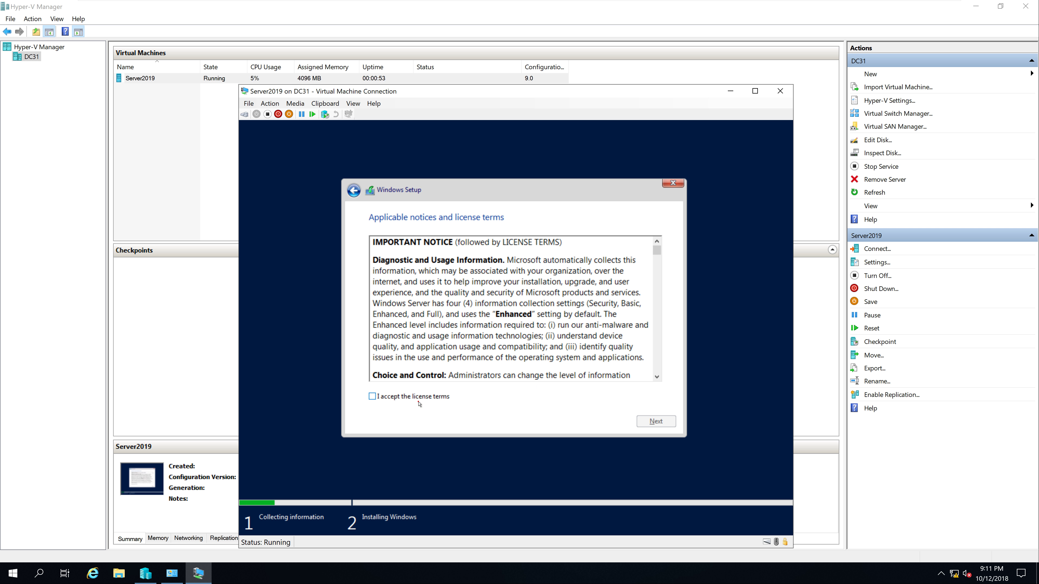
left_click(655, 421)
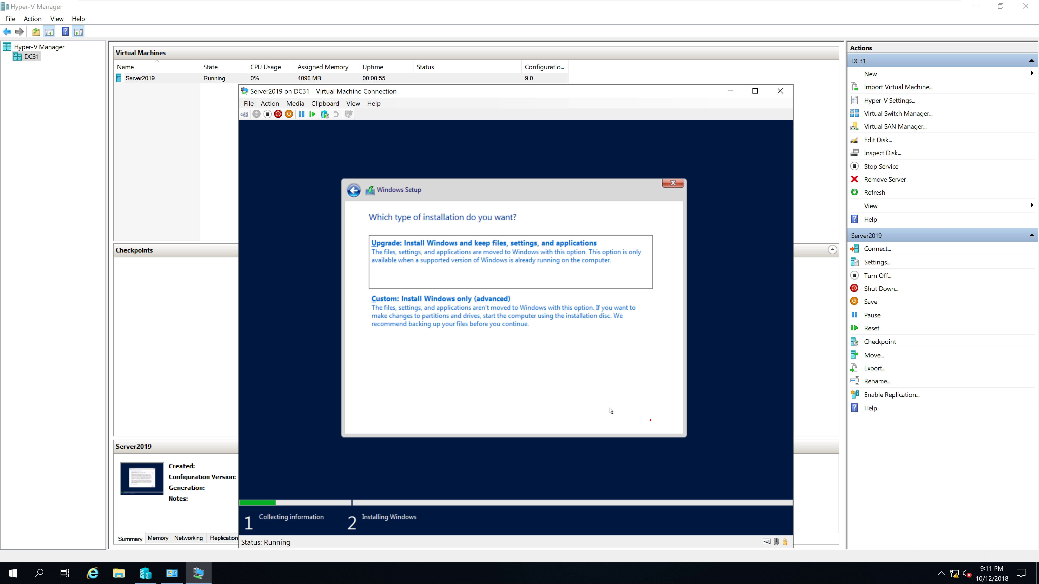
left_click(493, 330)
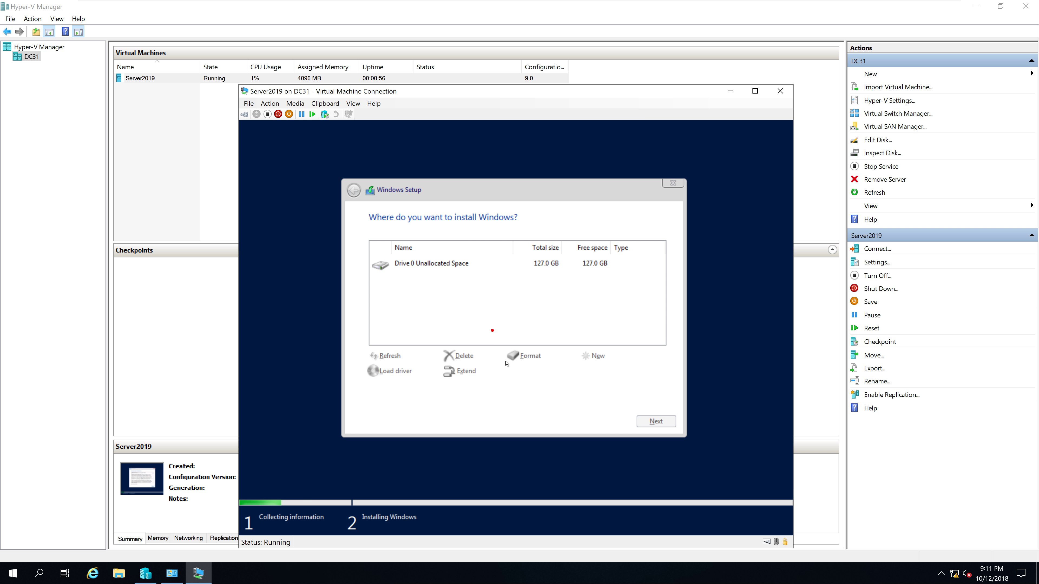
left_click(652, 422)
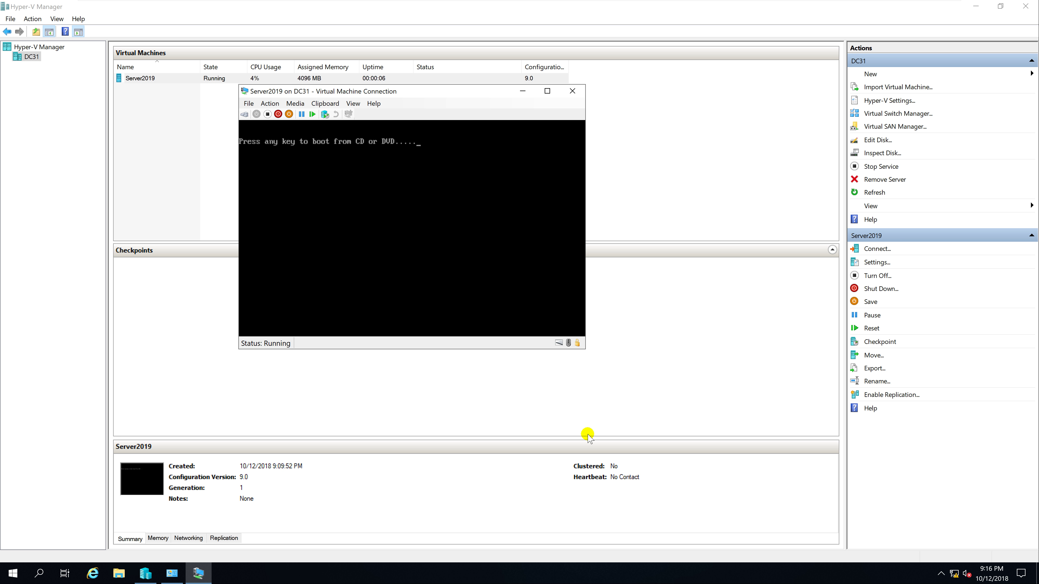
Get Server2019 past the boot-from-DVD prompt and move its console window higher on screen
key("Return")
key("Return")
left_click_drag(479, 93, 488, 39)
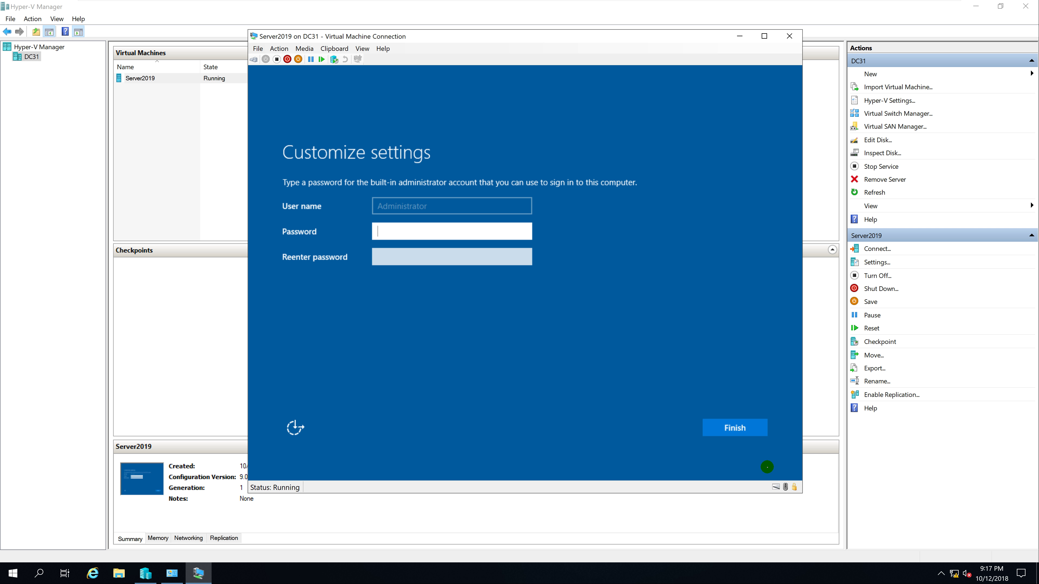
Enter and confirm the built-in Administrator password on Customize settings, then finish setup
type("Pa$$w0rd")
key("Tab")
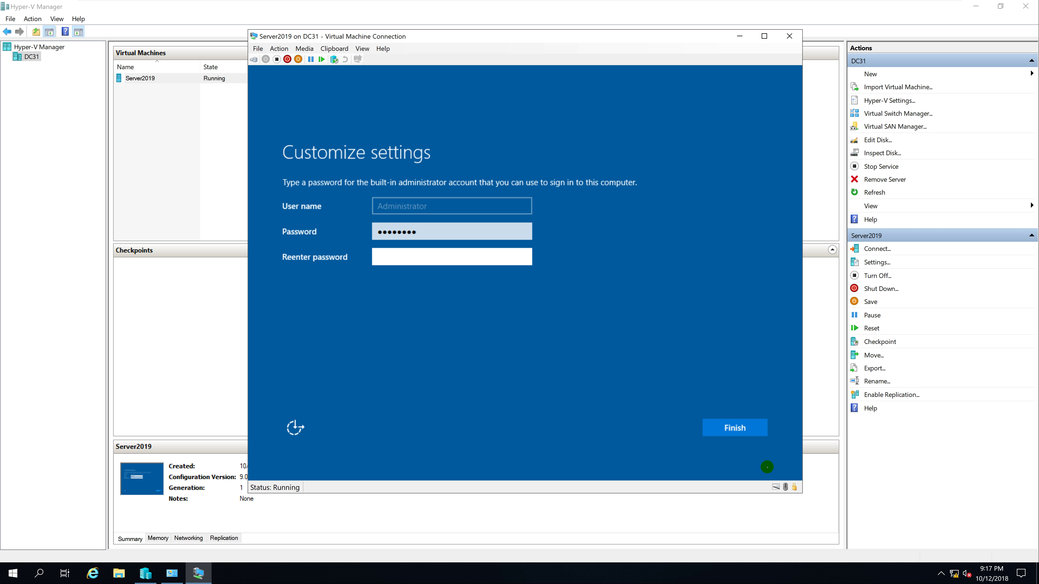
type("Pa$$w0rd")
key("Return")
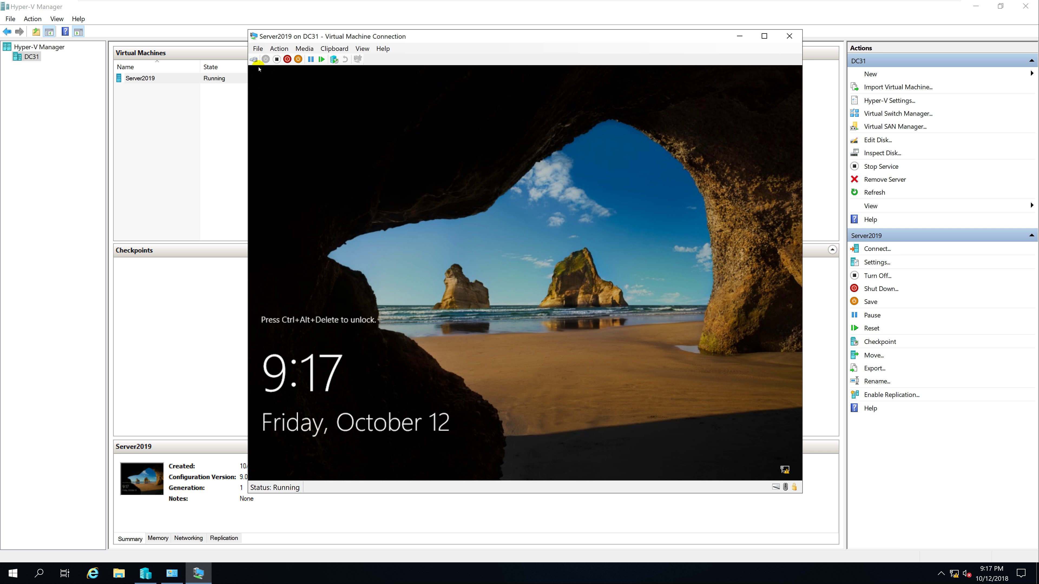
Send Ctrl+Alt+Delete to Server2019 and sign in as Administrator with the account password
left_click(254, 59)
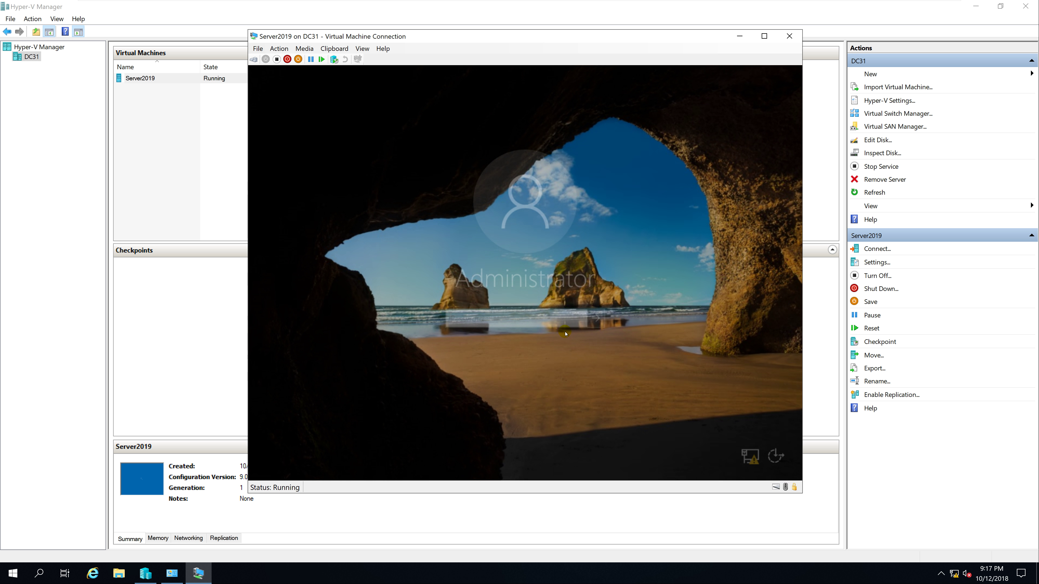
type("Pa55w.rd")
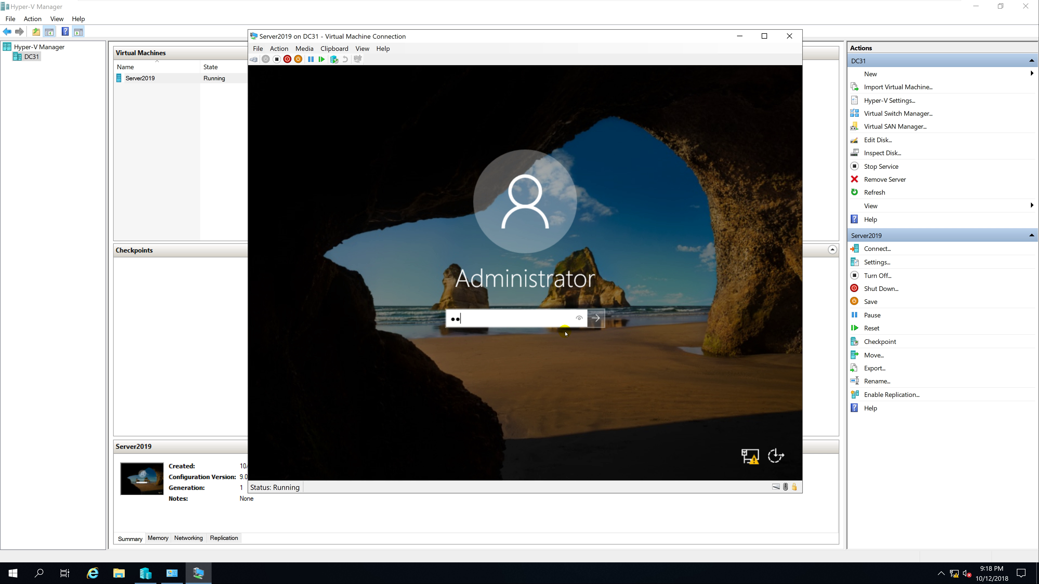
key("Return")
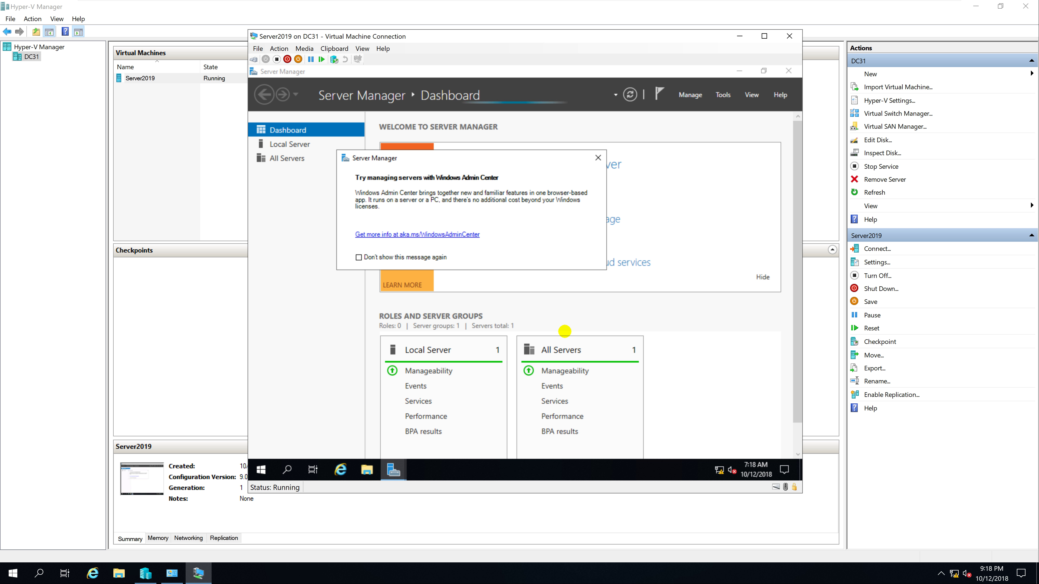
Tick 'Don't show this message again' on the Windows Admin Center prompt and close it
left_click(359, 258)
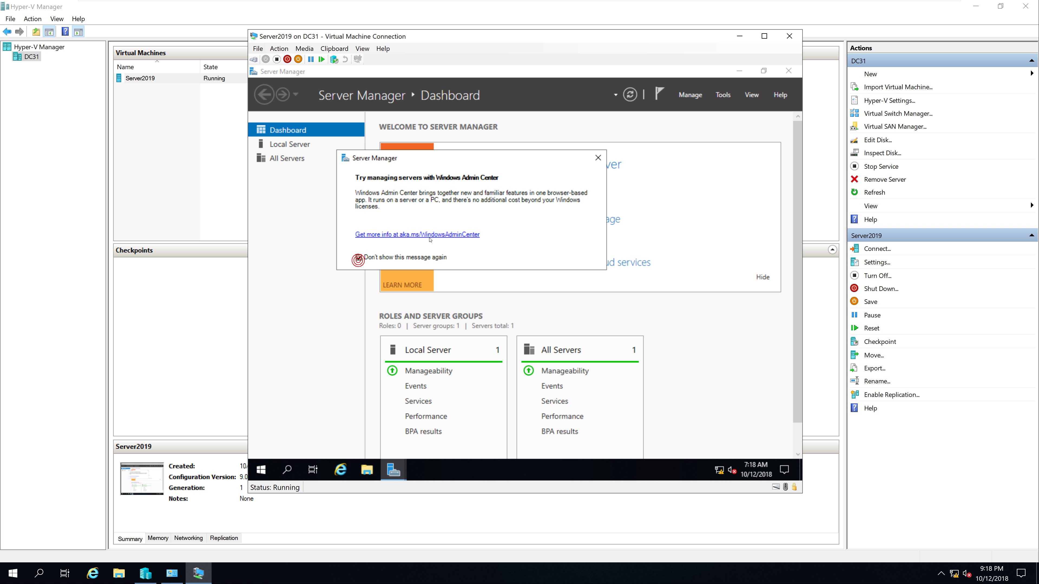
left_click(597, 158)
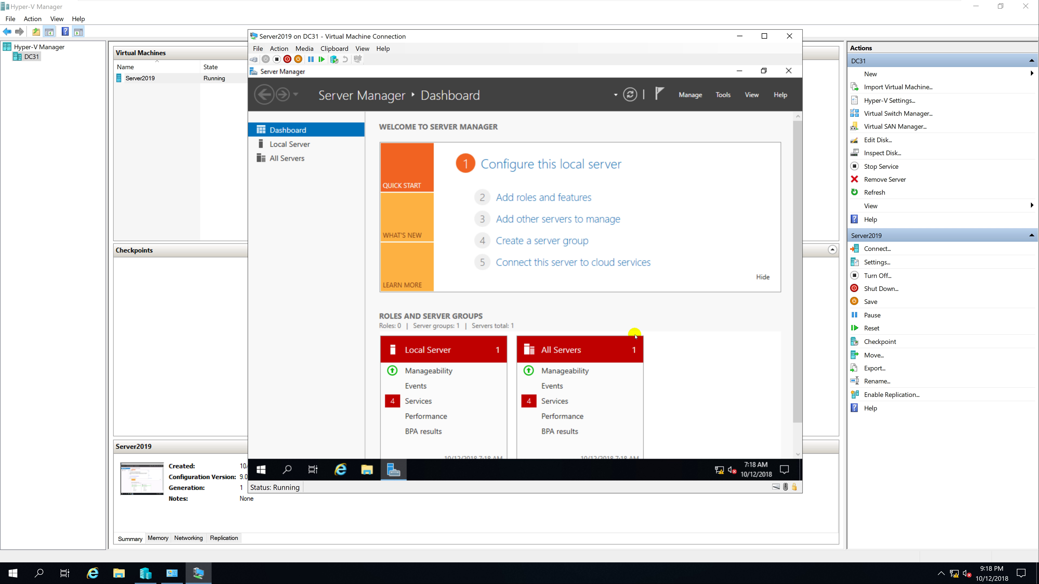